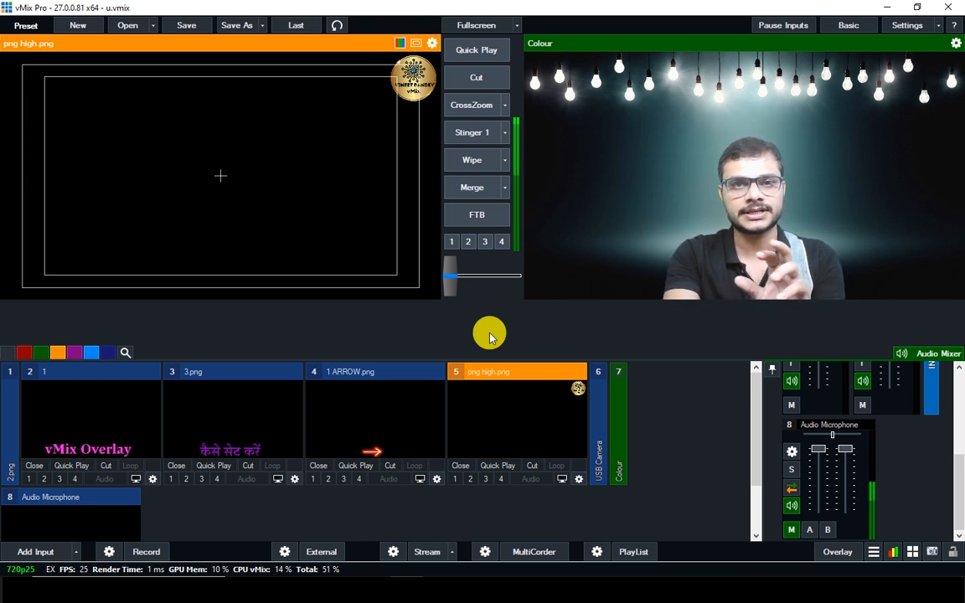
# Test the NumPad 1 to 4 overlay shortcuts by toggling the title, arrow and logo overlays on the program output
pyautogui.press('KP_1')
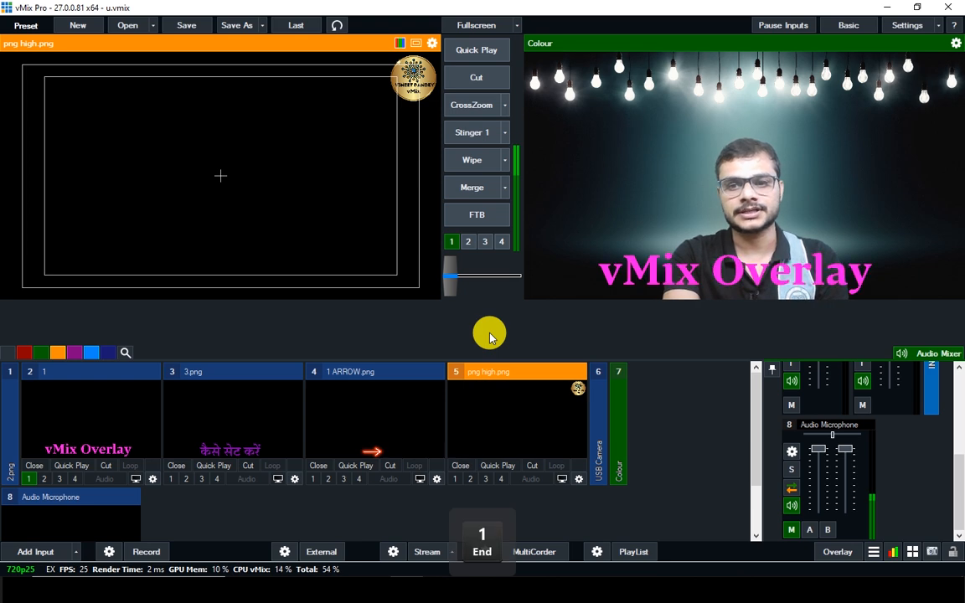
pyautogui.press('KP_1')
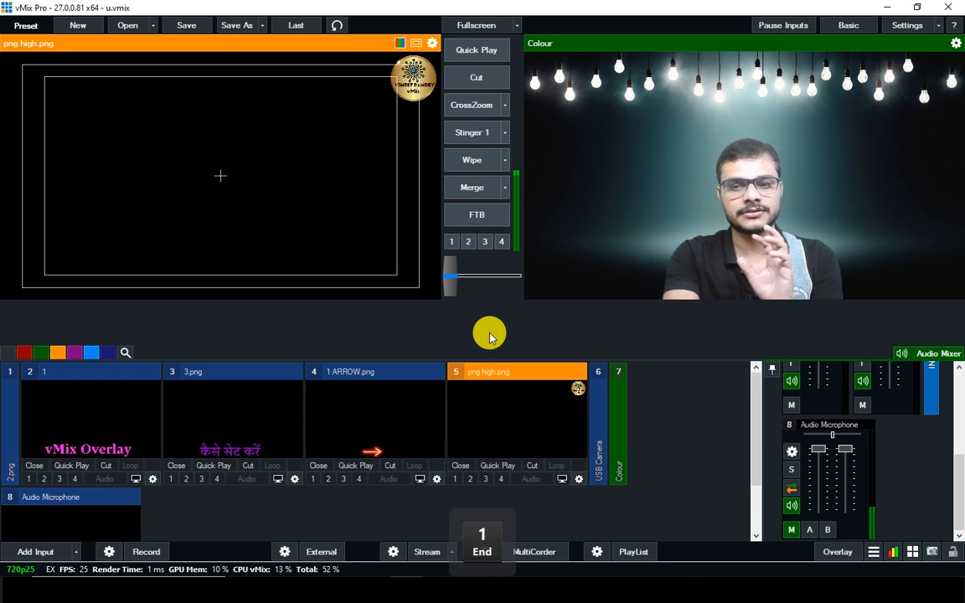
pyautogui.press('KP_2')
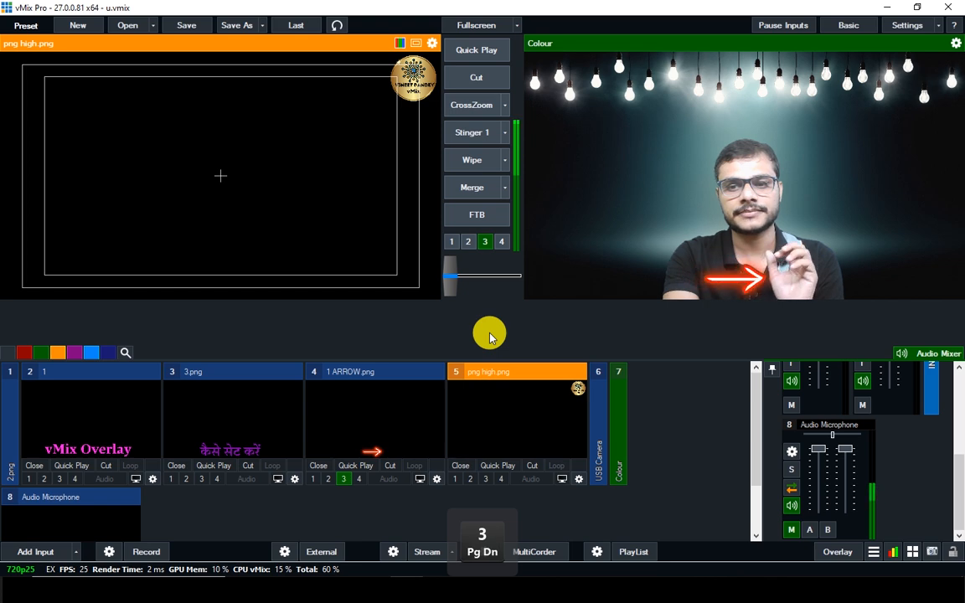
pyautogui.press('KP_4')
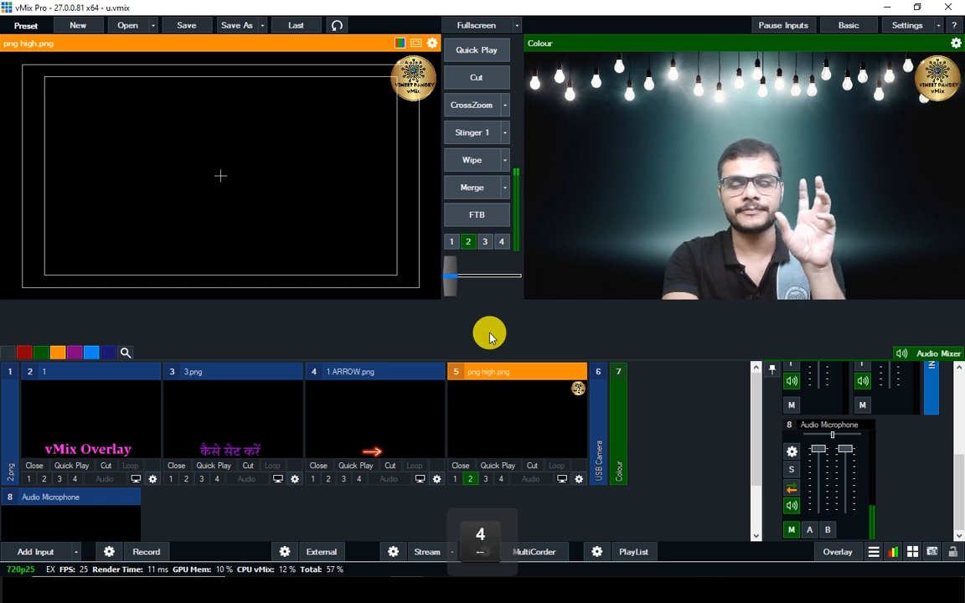
pyautogui.press('KP_1')
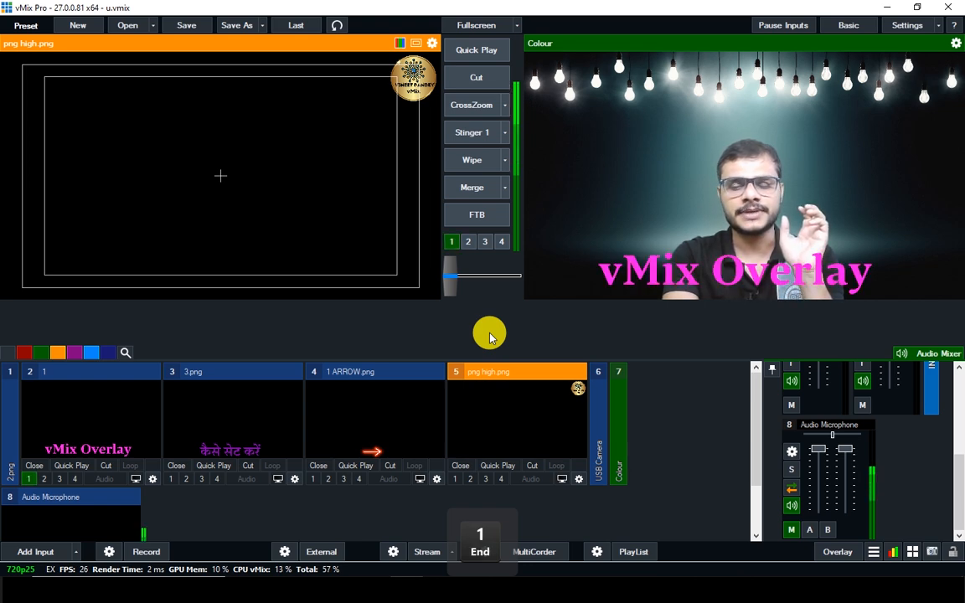
pyautogui.press('KP_2')
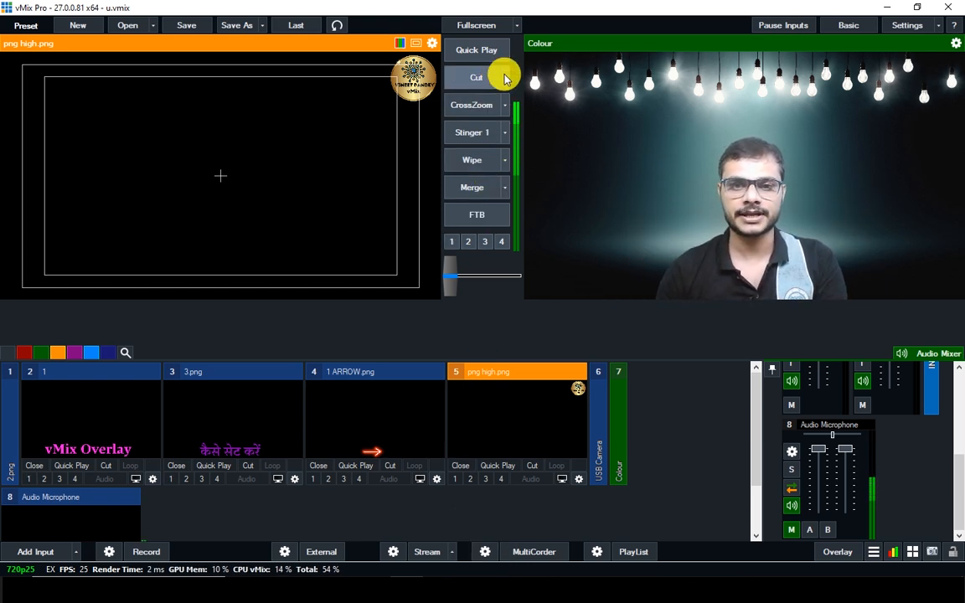
pyautogui.click(504, 104)
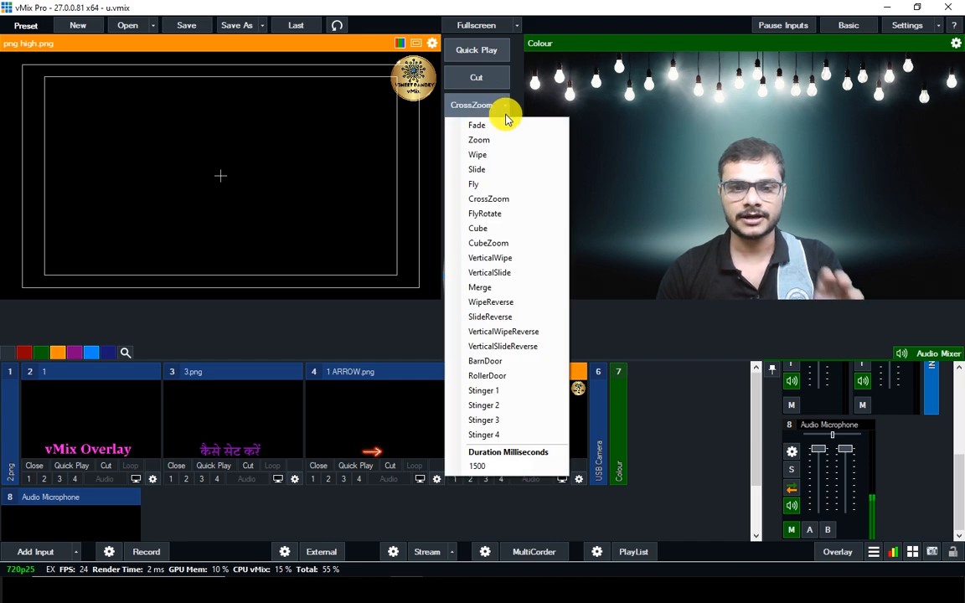
pyautogui.click(405, 331)
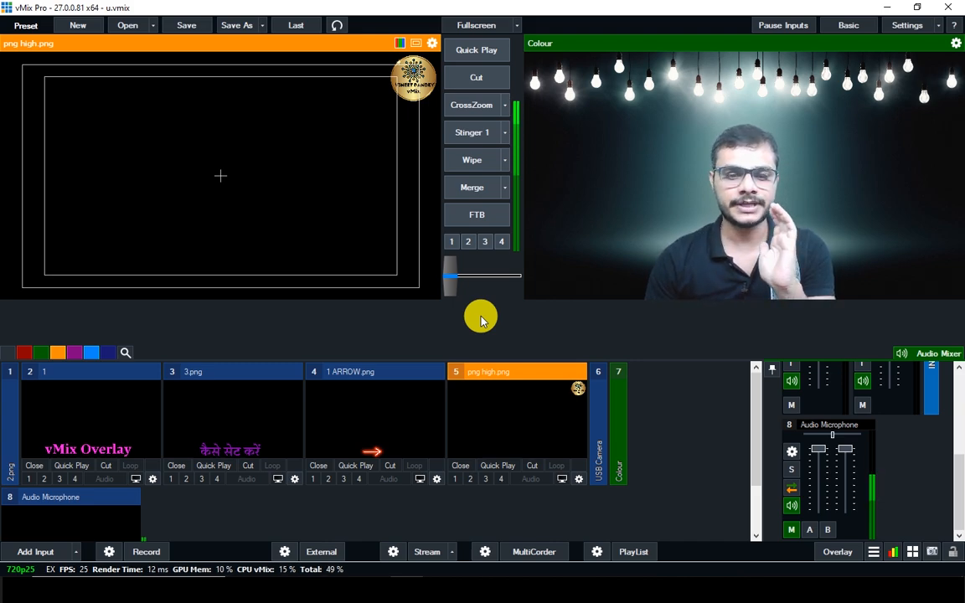
# Switch to Canva, dismiss the download settings and inspect the purple Hindi heading on the first page
pyautogui.hotkey('alt', 'Tab')
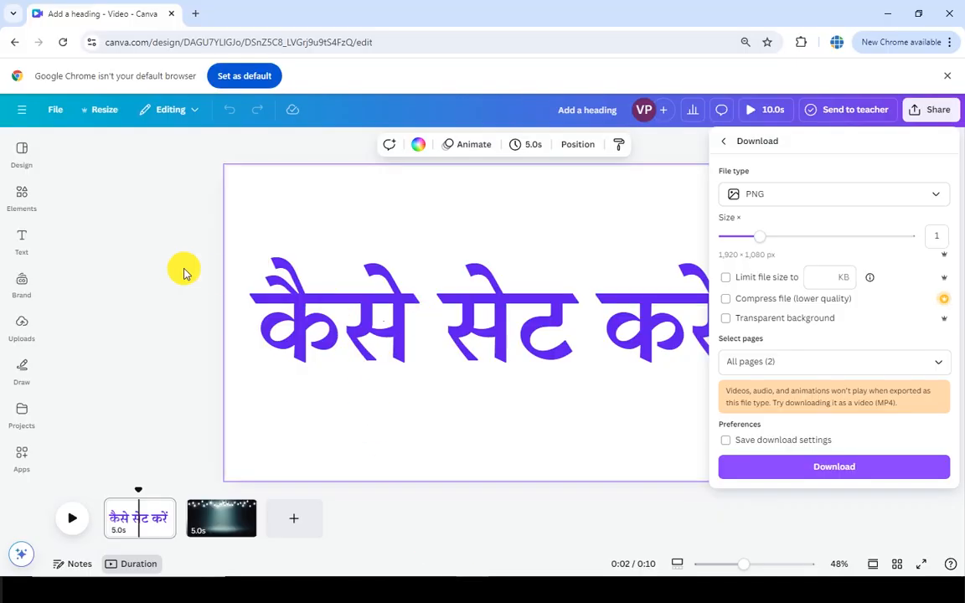
pyautogui.click(162, 264)
pyautogui.click(441, 287)
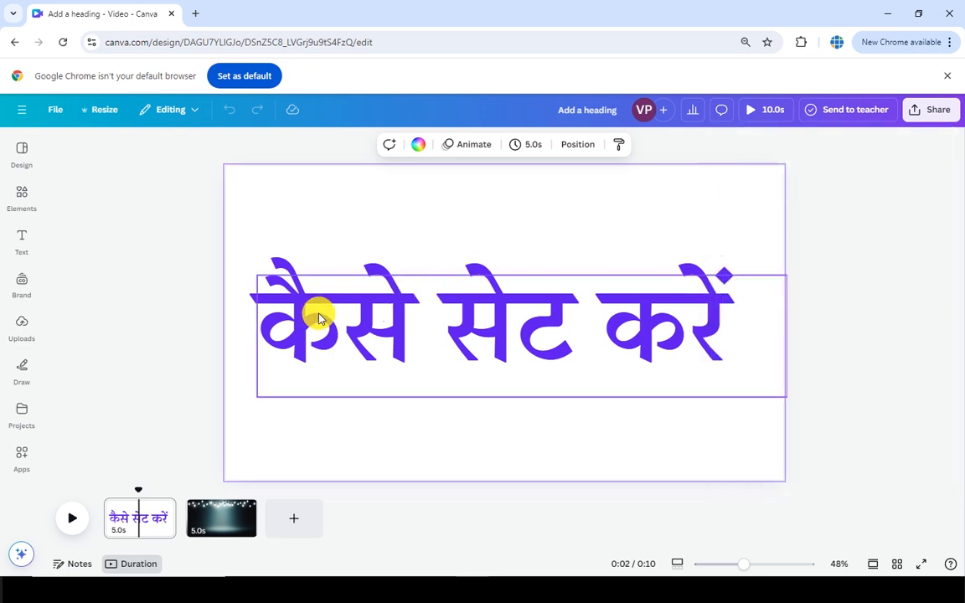
pyautogui.click(852, 245)
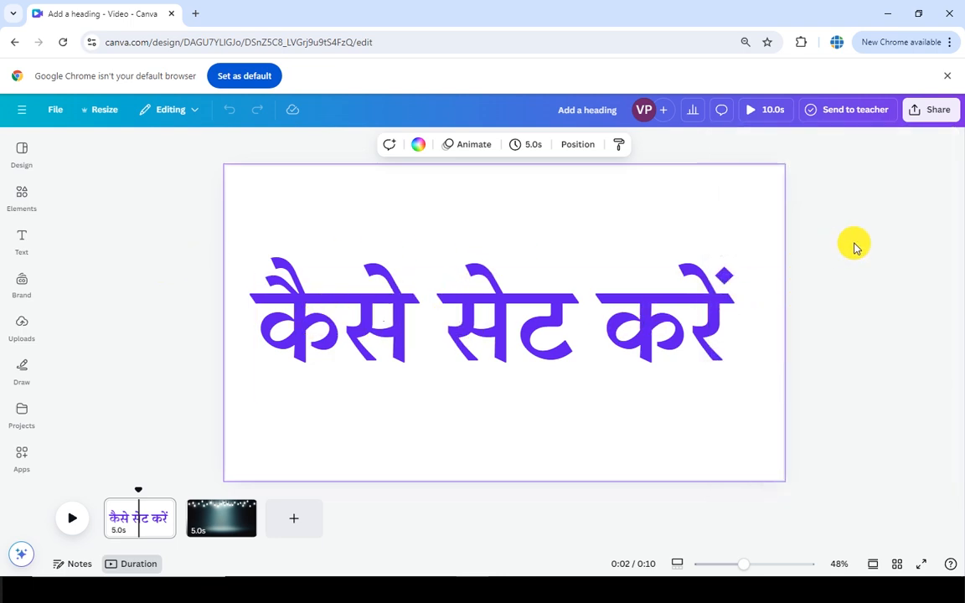
# Try to set the design's download to PNG format with a transparent background
pyautogui.click(929, 116)
pyautogui.click(748, 358)
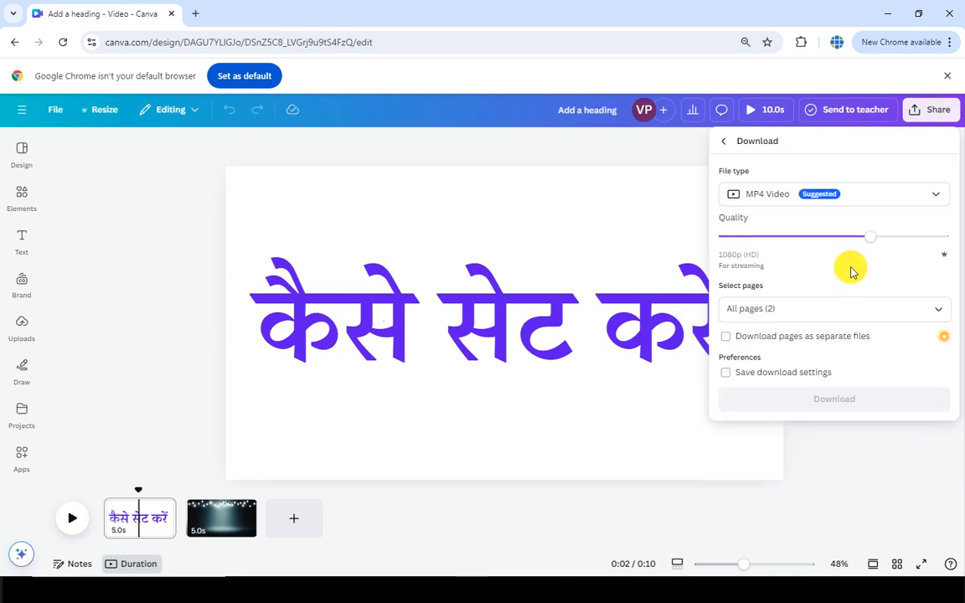
pyautogui.click(779, 201)
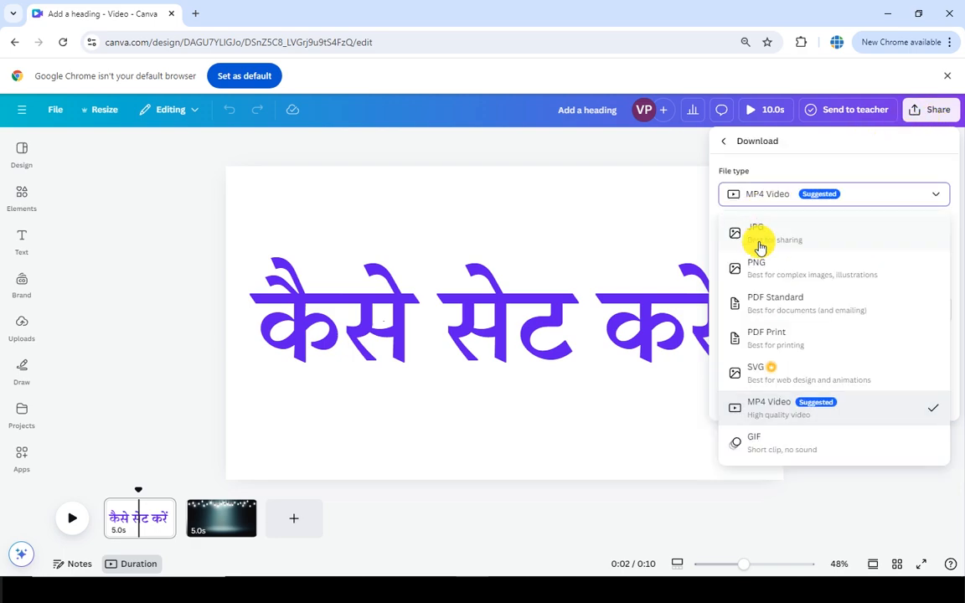
pyautogui.click(764, 268)
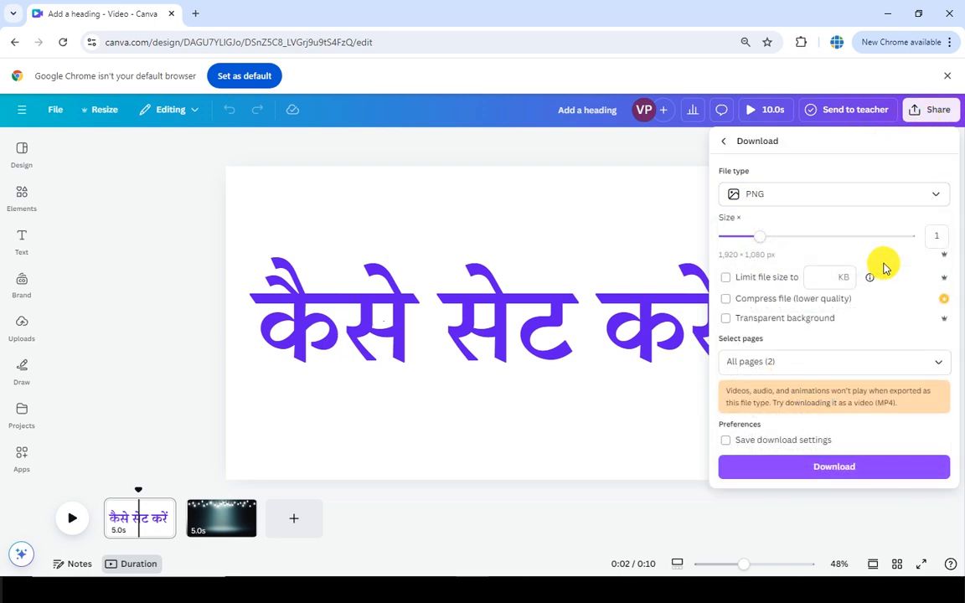
pyautogui.click(722, 320)
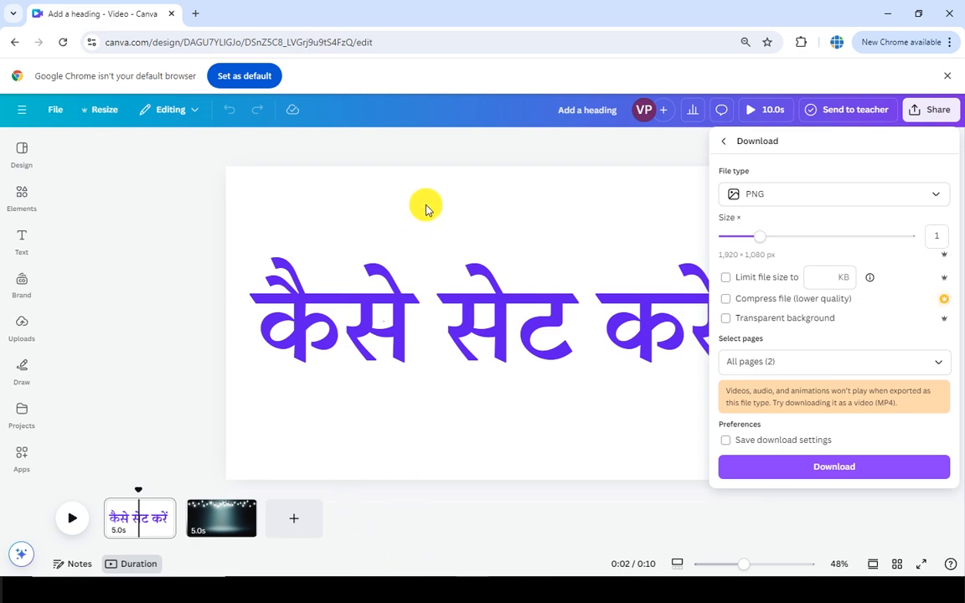
pyautogui.press('Escape')
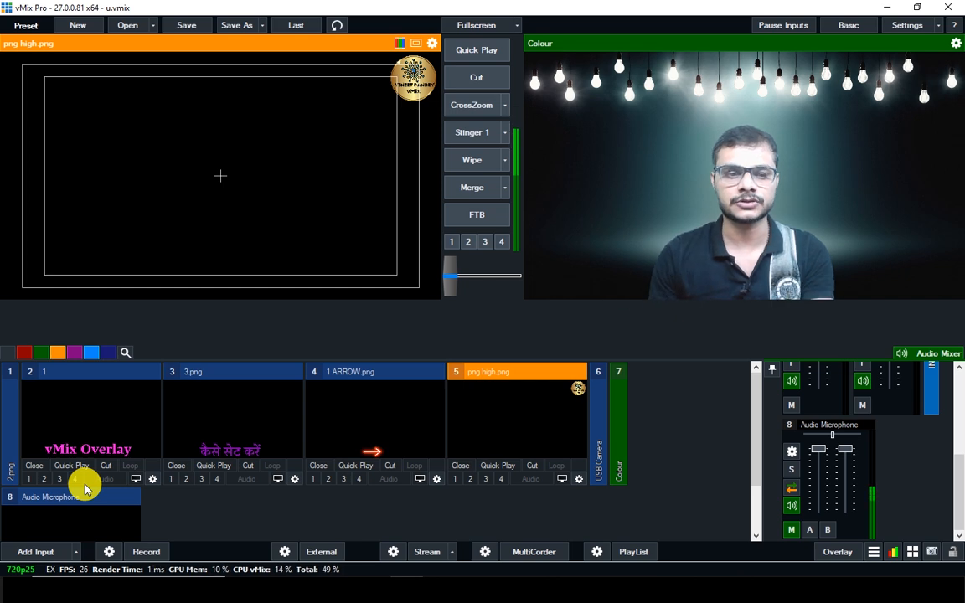
# In vMix, preview the vMix Overlay title from input 2 on overlay channels 1, 2 and 3
pyautogui.click(29, 479)
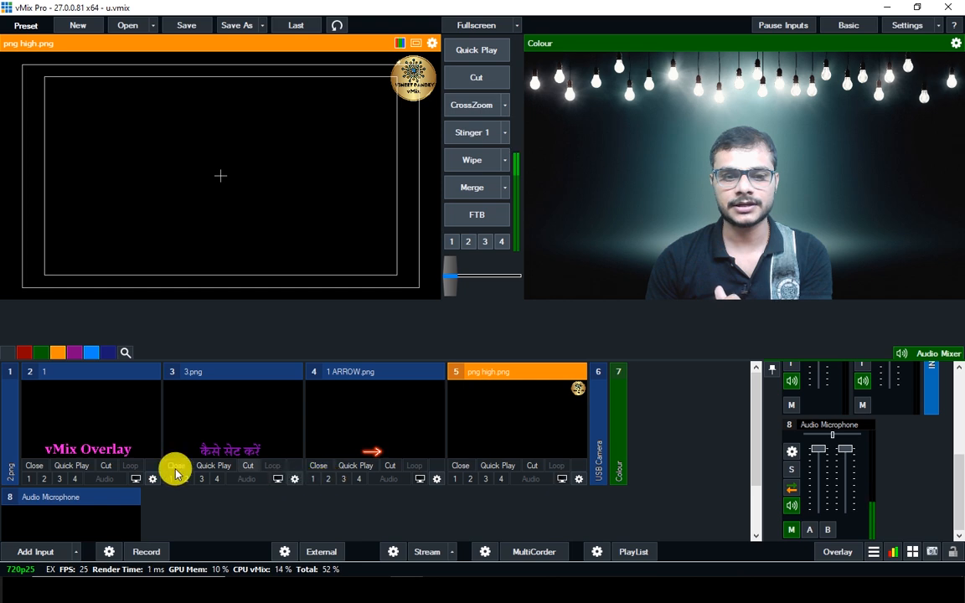
pyautogui.click(43, 478)
pyautogui.click(51, 478)
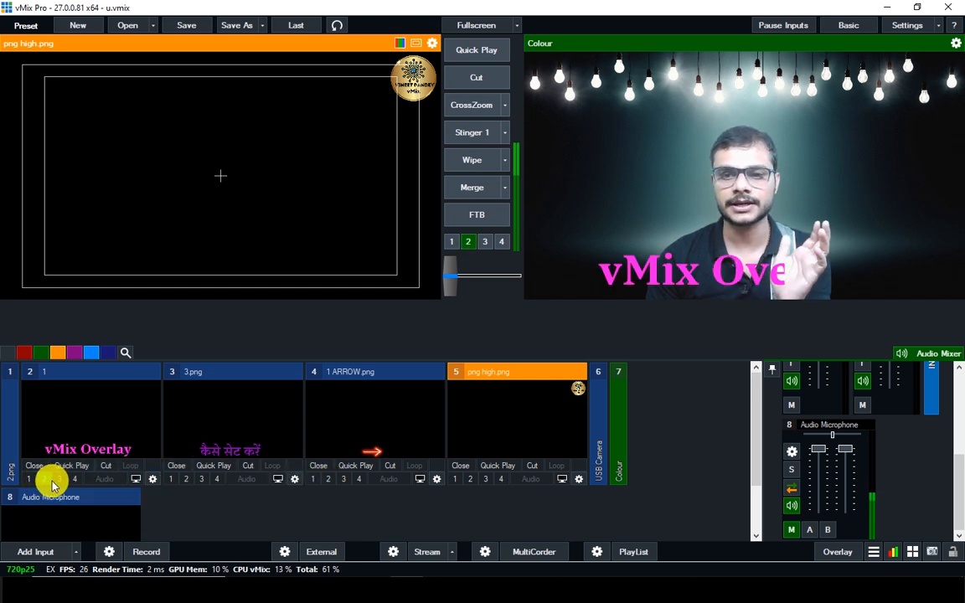
pyautogui.click(60, 483)
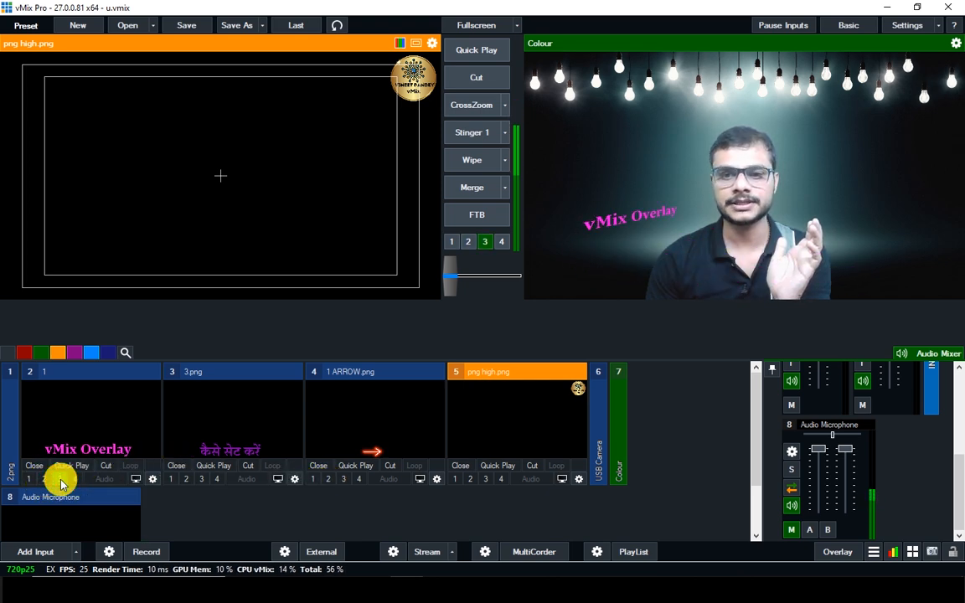
pyautogui.click(60, 482)
pyautogui.click(60, 482)
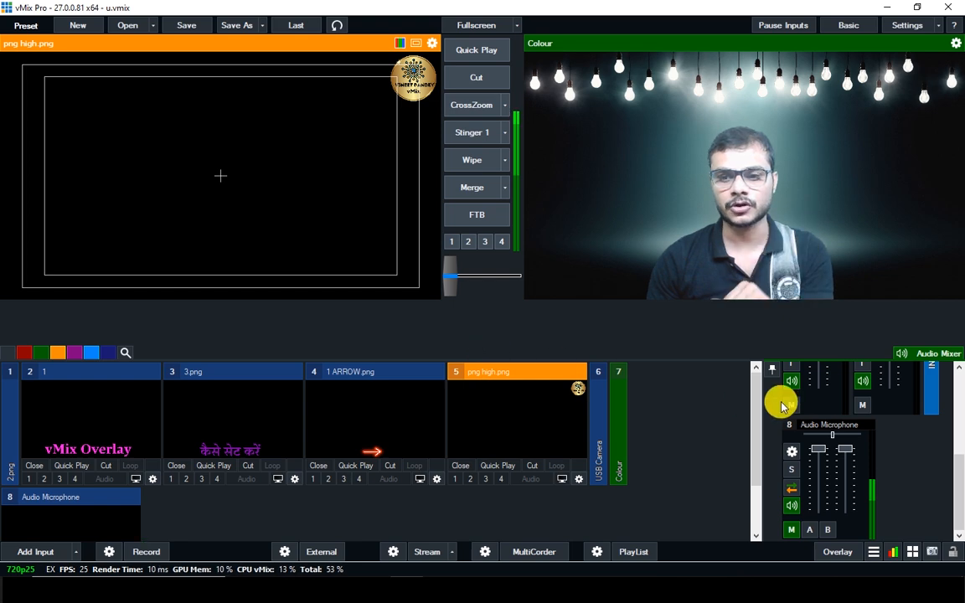
# Open the shortcut settings and remove the existing NumPad1 to NumPad4 keyboard shortcuts
pyautogui.click(915, 559)
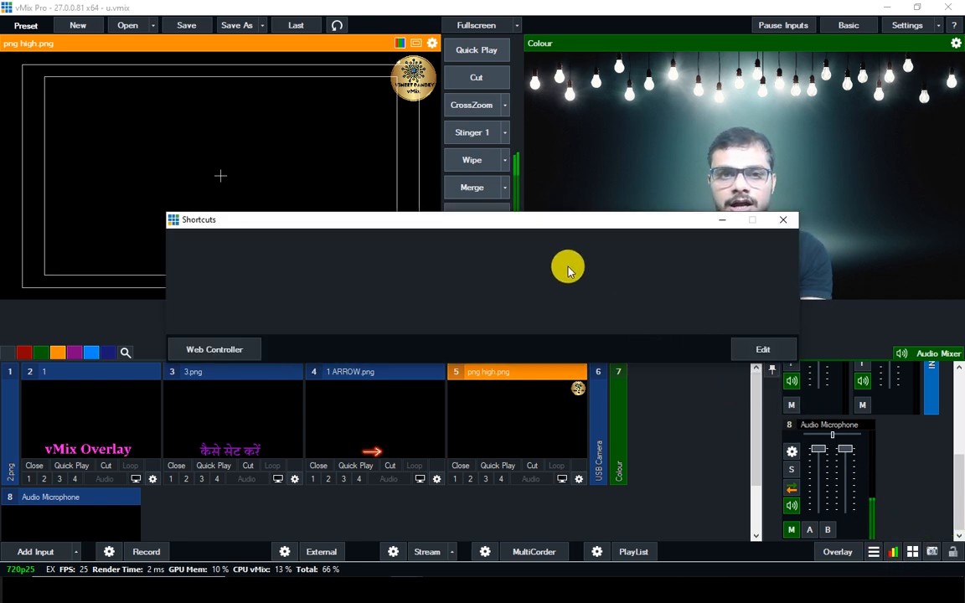
pyautogui.click(754, 350)
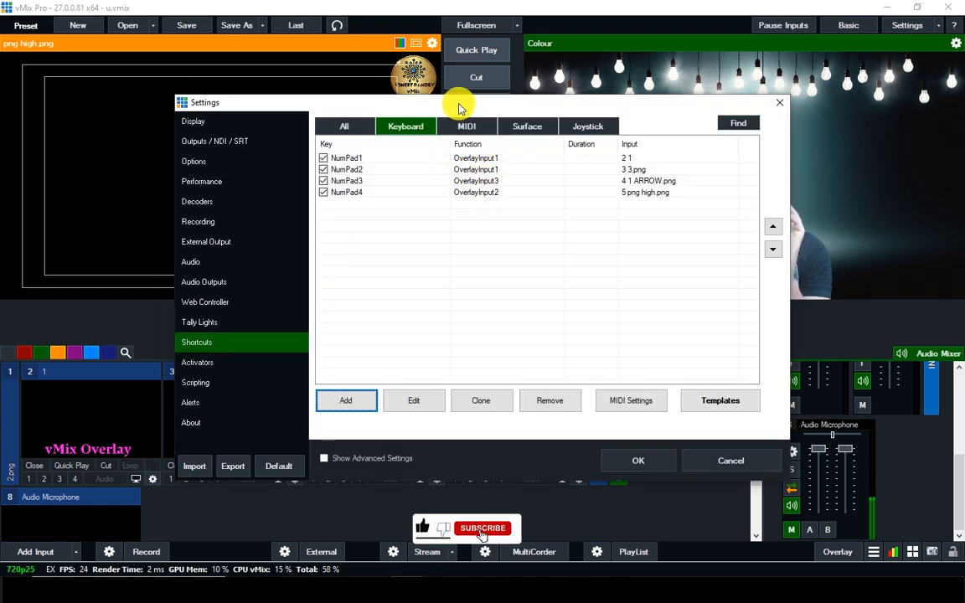
pyautogui.moveTo(457, 103); pyautogui.dragTo(477, 67)
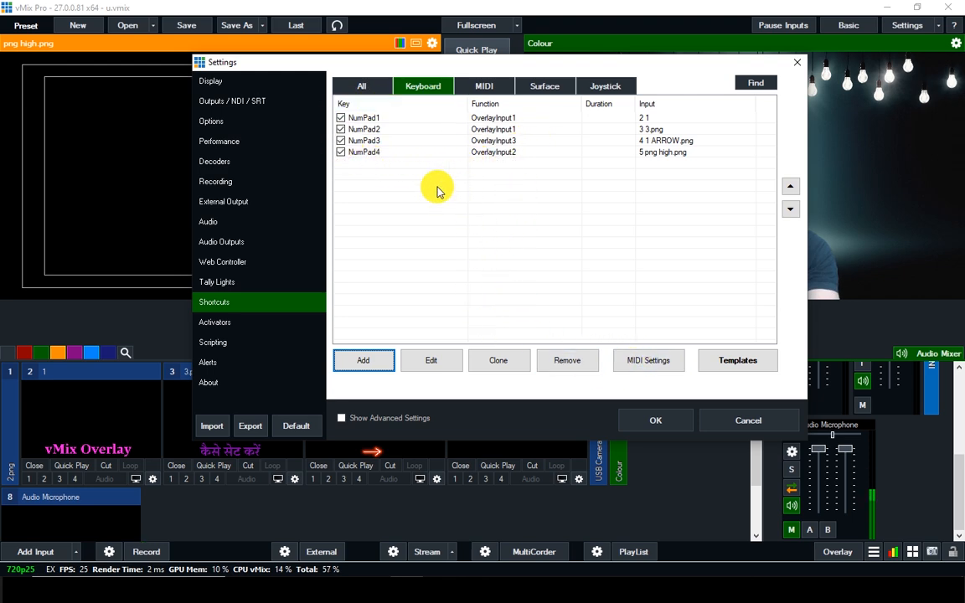
pyautogui.moveTo(394, 167); pyautogui.dragTo(368, 109)
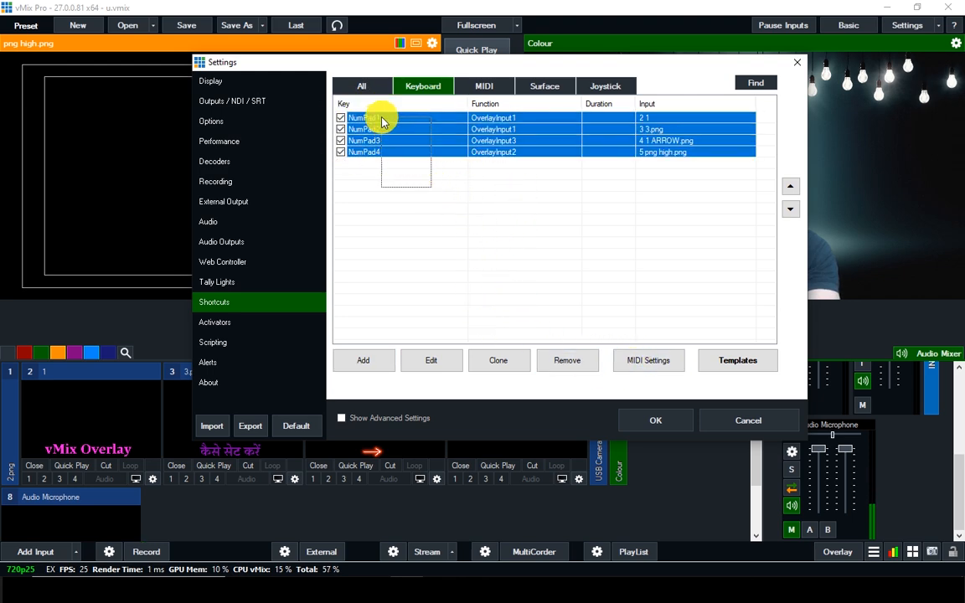
pyautogui.click(566, 360)
pyautogui.click(449, 341)
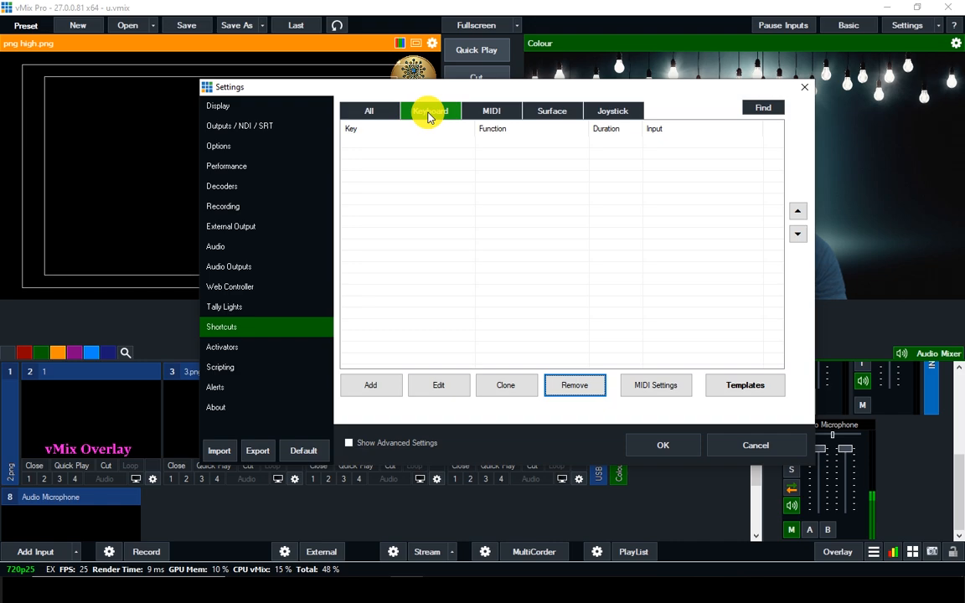
# Add a new keyboard shortcut and assign it to the NumPad1 key
pyautogui.click(369, 392)
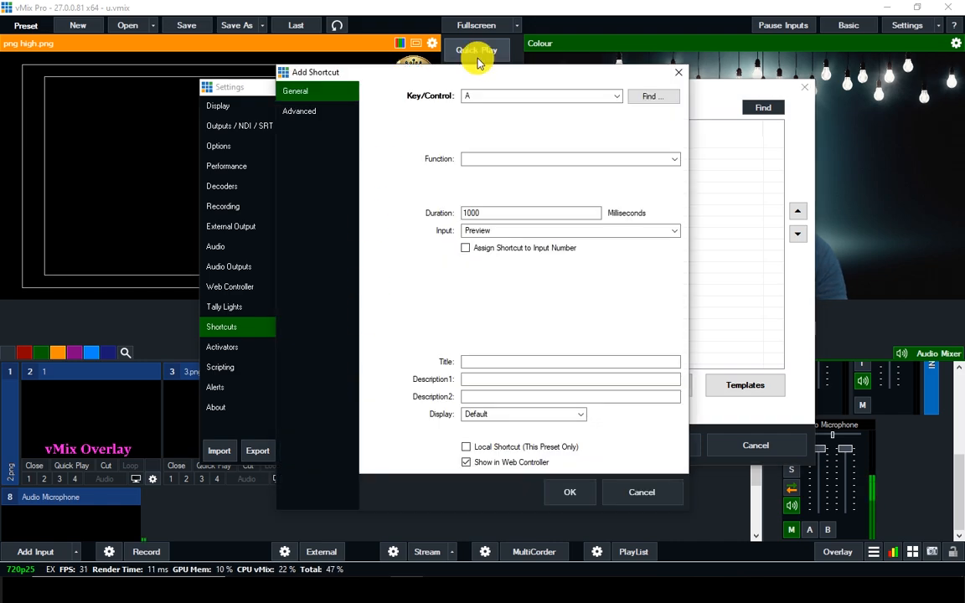
pyautogui.moveTo(565, 69); pyautogui.dragTo(536, 66)
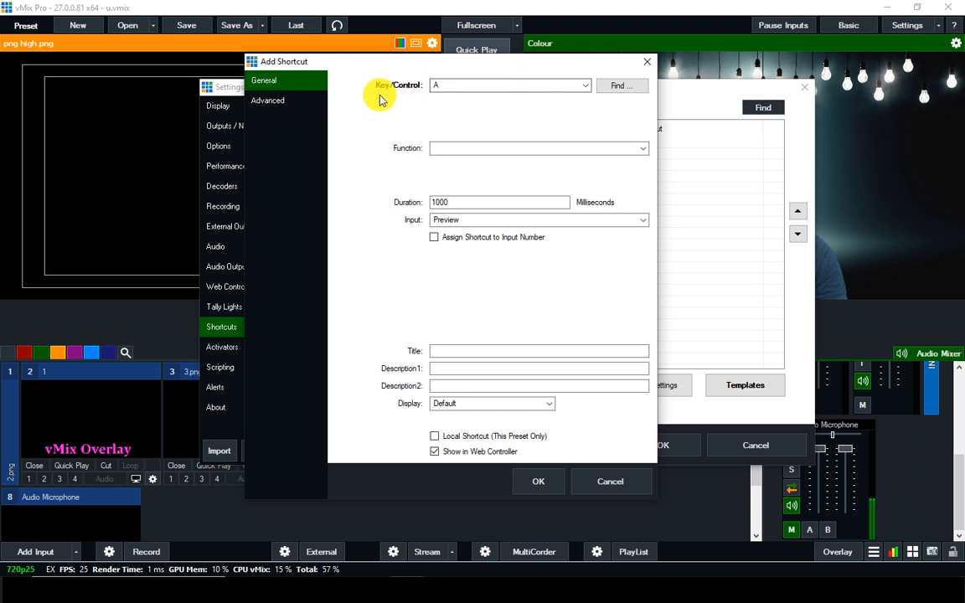
pyautogui.click(437, 87)
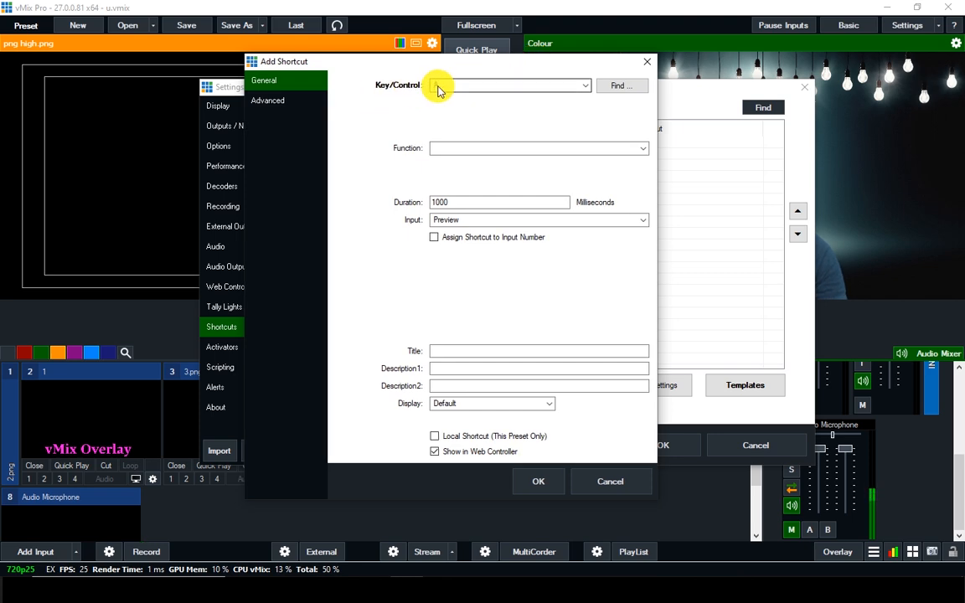
pyautogui.press('a')
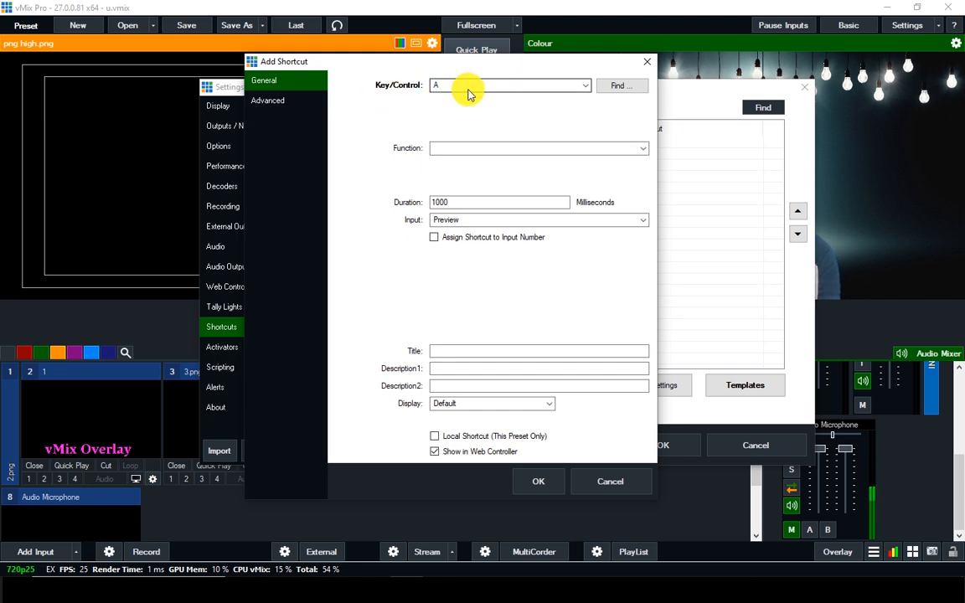
pyautogui.click(468, 93)
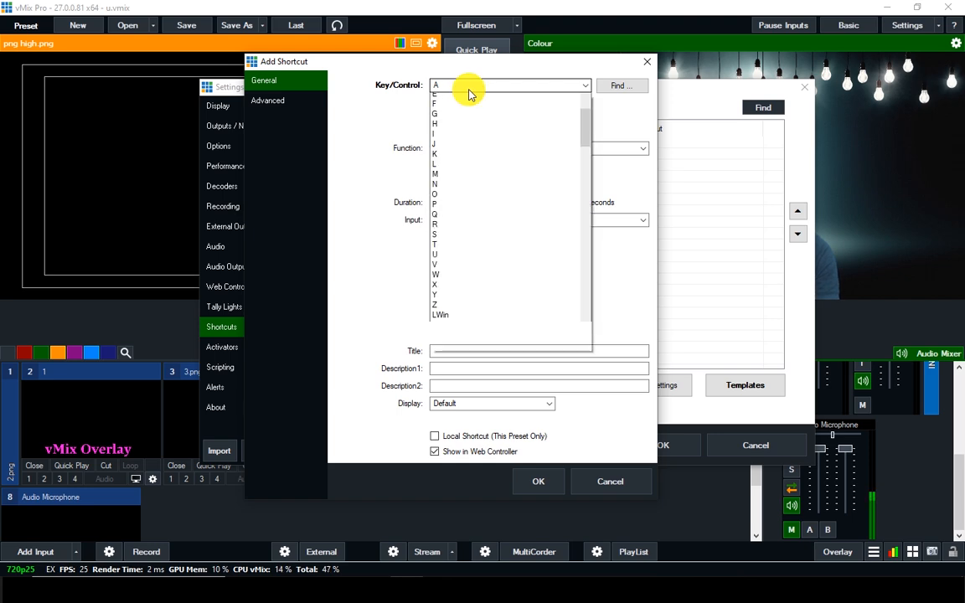
pyautogui.scroll(-4, 467, 92)
pyautogui.scroll(-5, 493, 267)
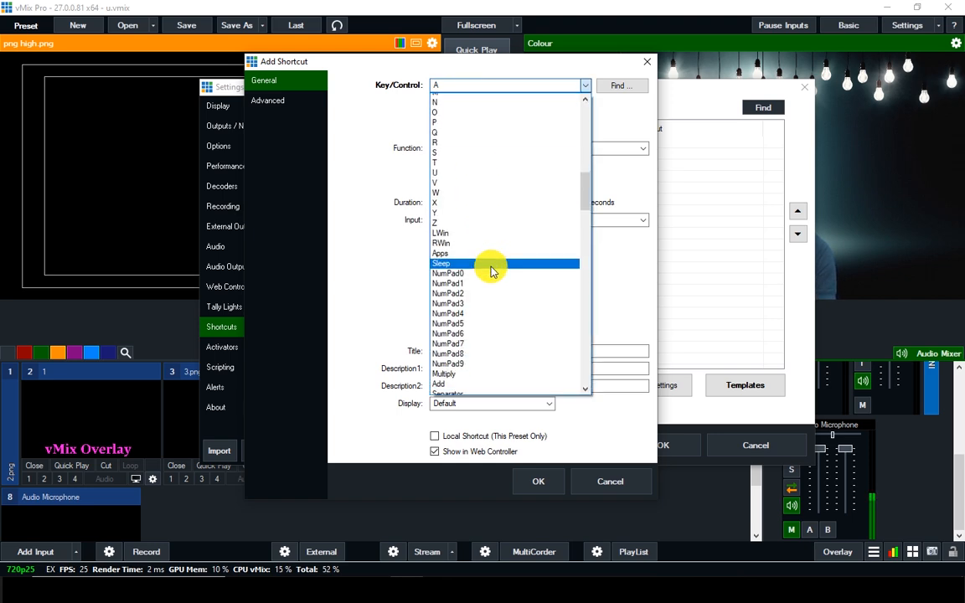
pyautogui.scroll(1, 489, 248)
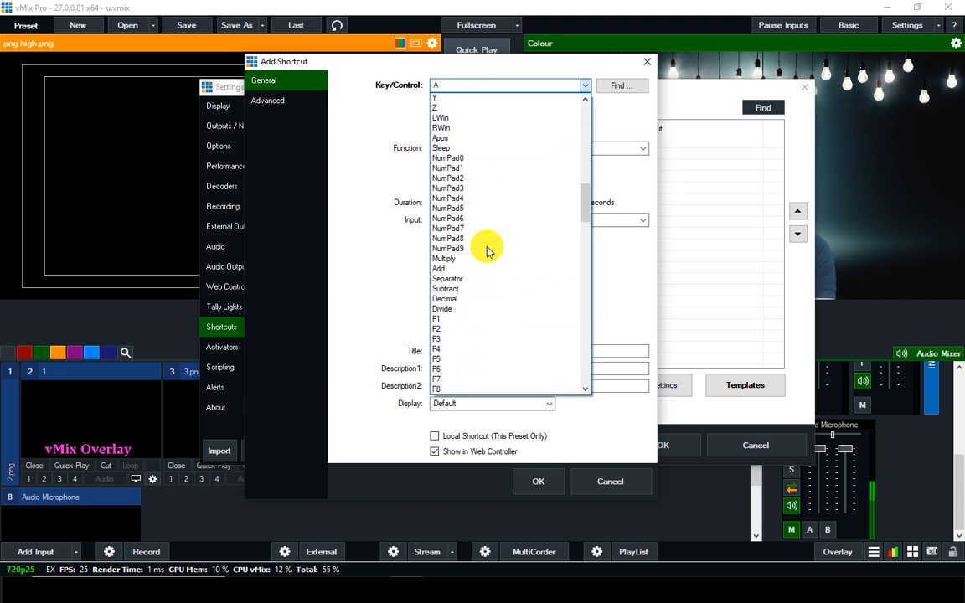
pyautogui.scroll(-5, 489, 263)
pyautogui.scroll(-7, 490, 282)
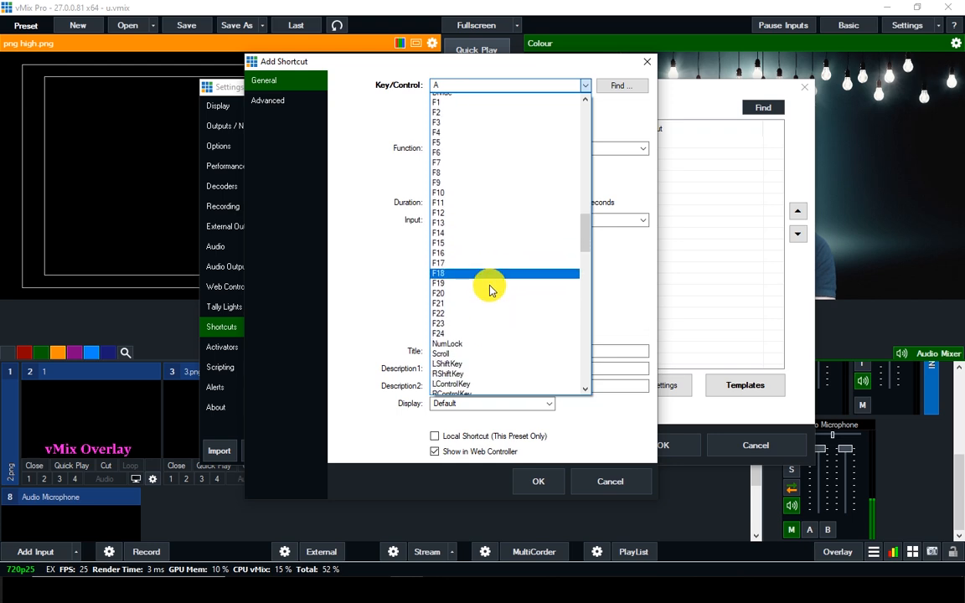
pyautogui.scroll(9, 491, 289)
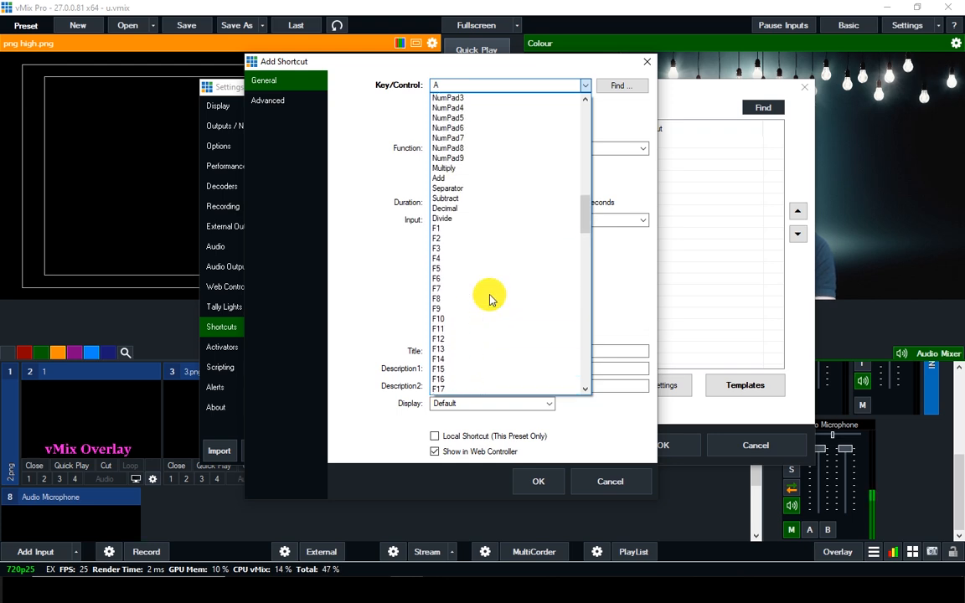
pyautogui.scroll(5, 459, 264)
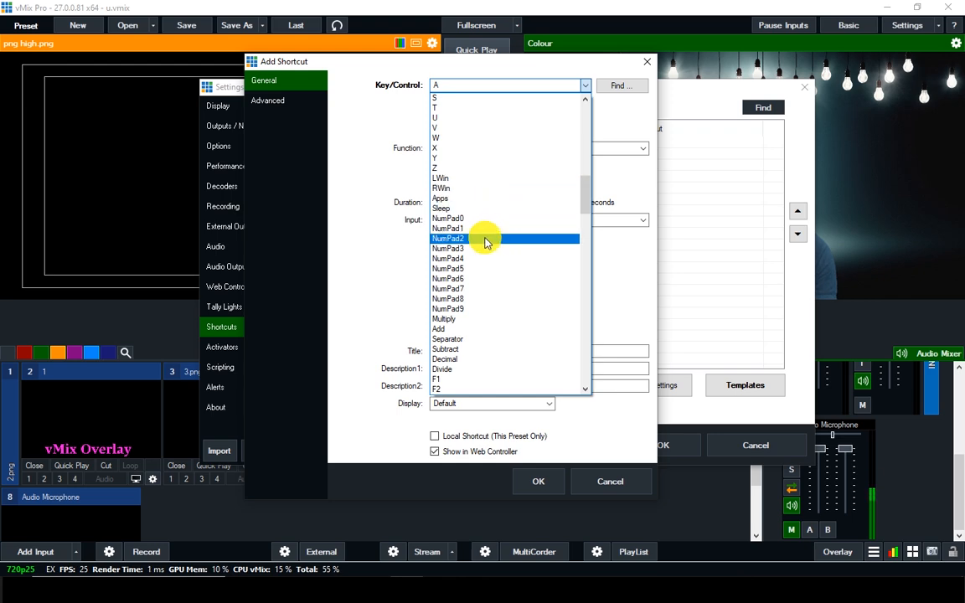
pyautogui.scroll(-2, 484, 243)
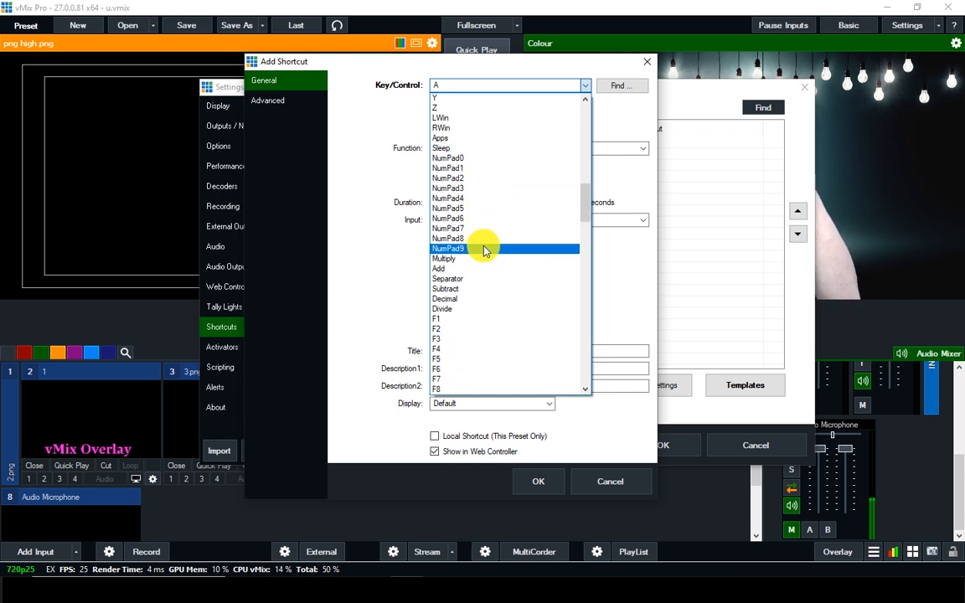
pyautogui.click(451, 170)
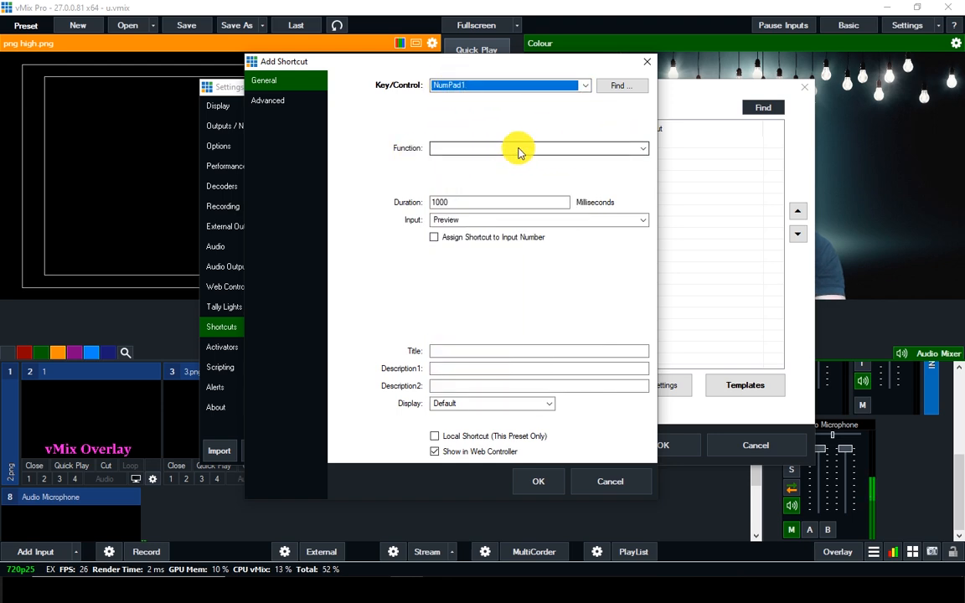
# Set the NumPad1 shortcut's function to OverlayInput1 with input "2 1" as its source, and save it
pyautogui.click(643, 149)
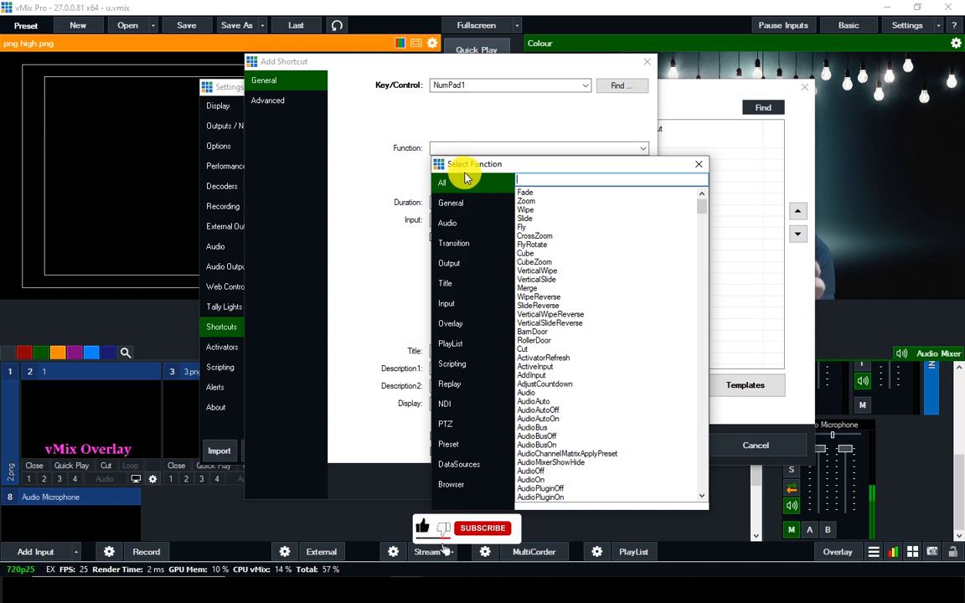
pyautogui.click(447, 327)
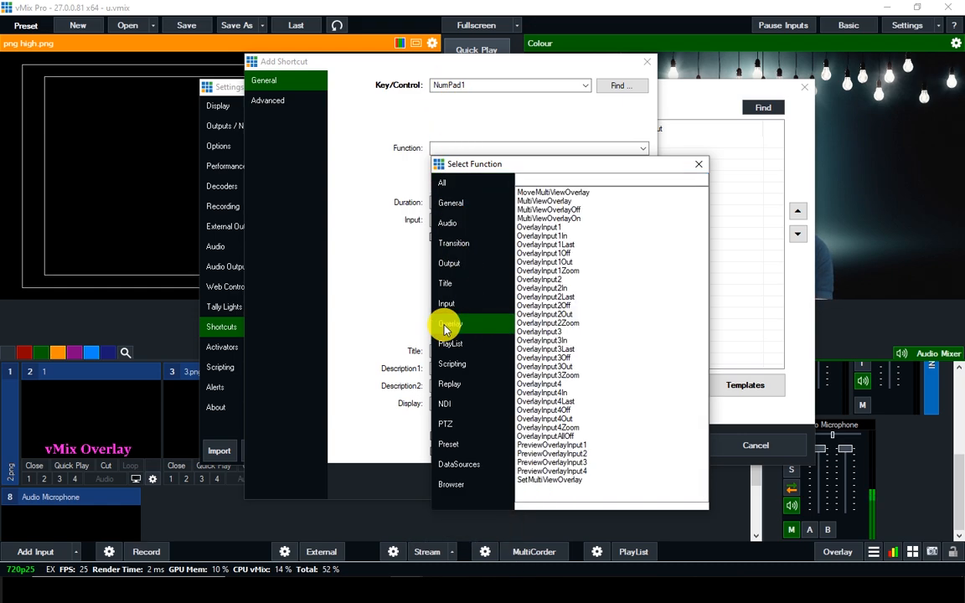
pyautogui.doubleClick(542, 227)
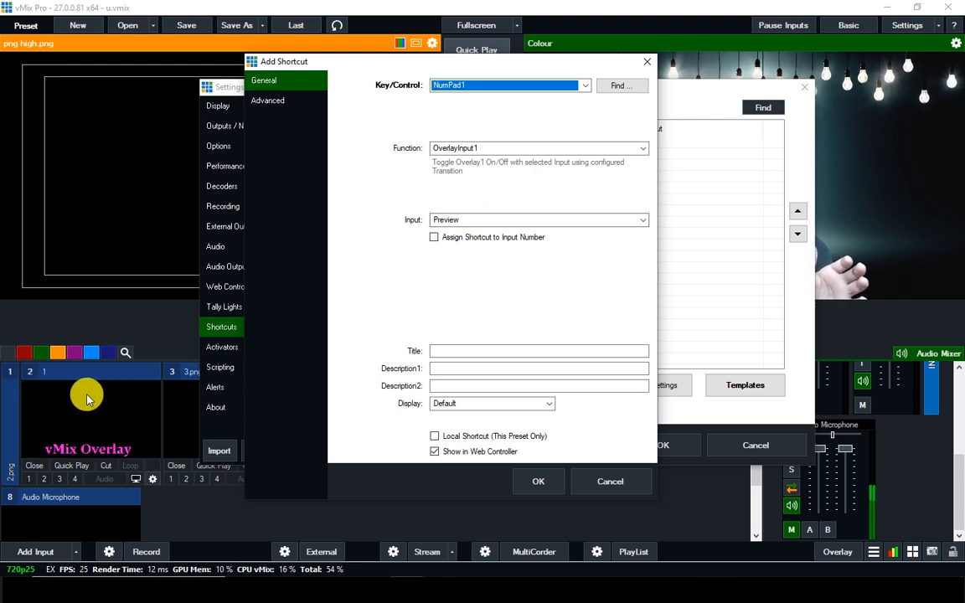
pyautogui.click(477, 220)
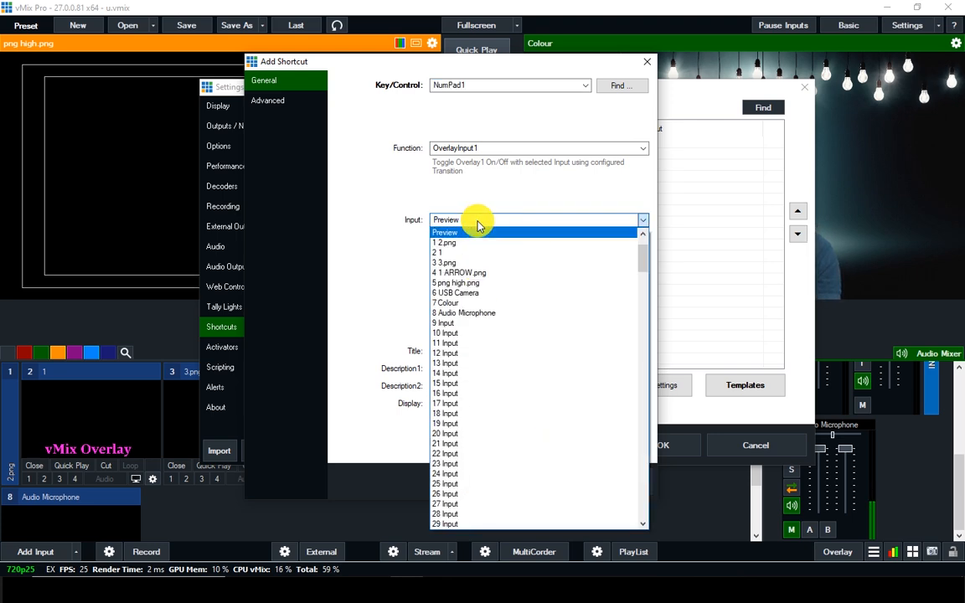
pyautogui.scroll(2, 469, 271)
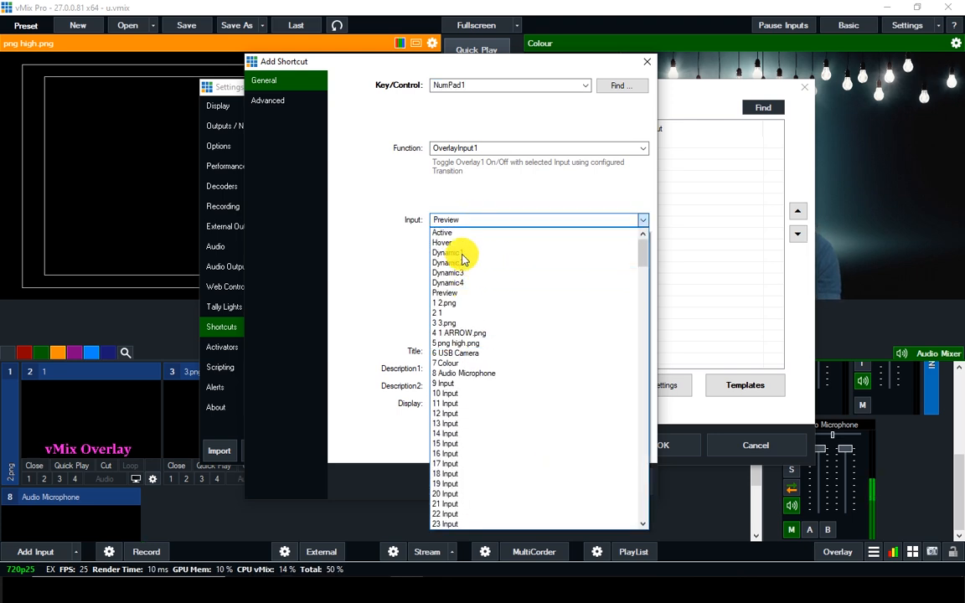
pyautogui.click(449, 314)
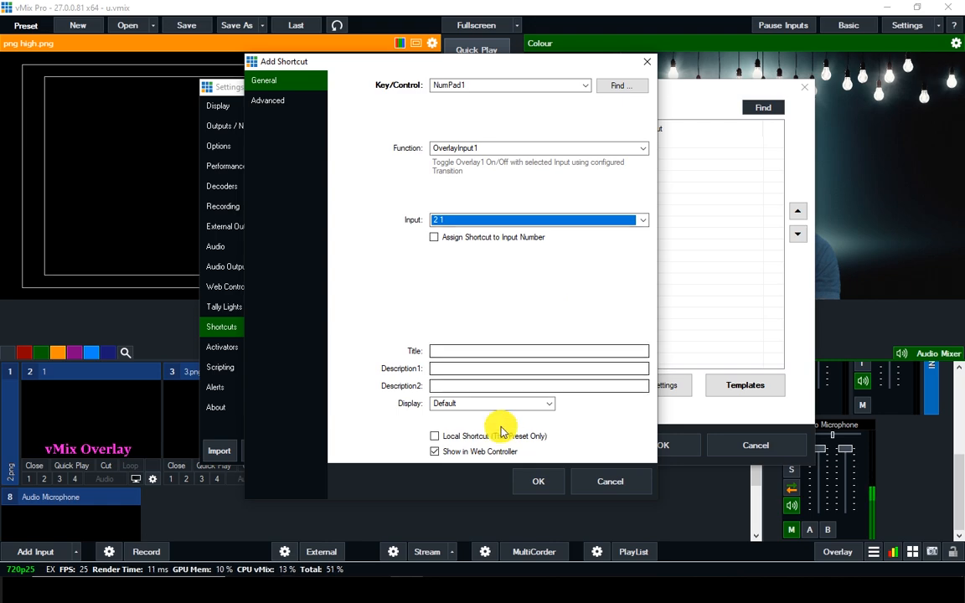
pyautogui.click(537, 483)
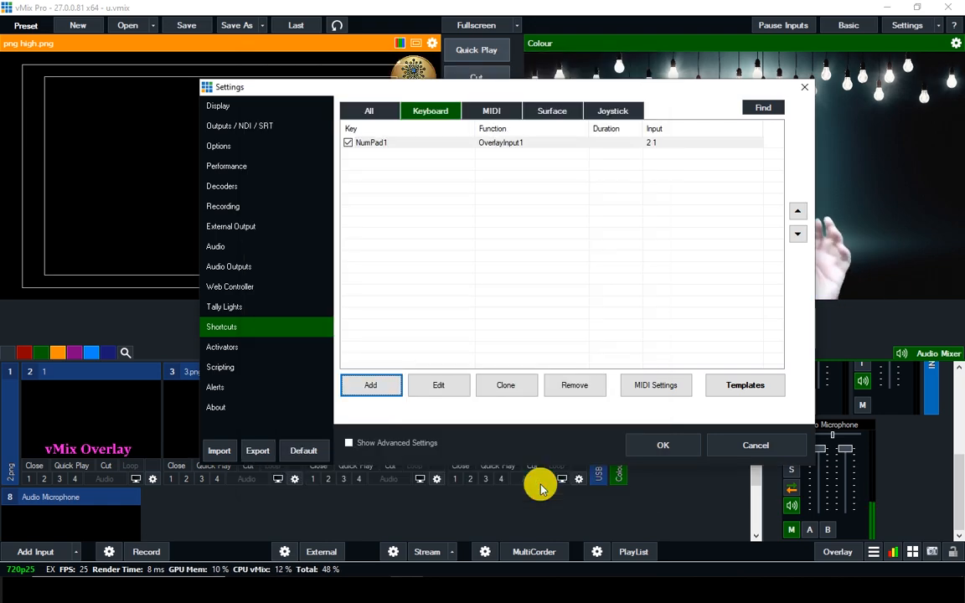
# Clone the NumPad1 shortcut and change the copy's key to NumPad2
pyautogui.click(380, 148)
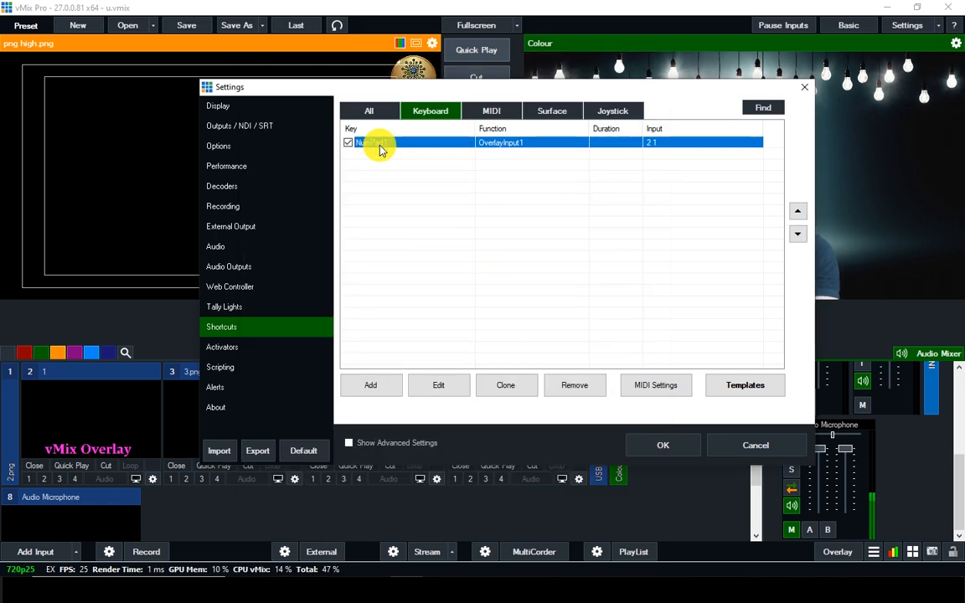
pyautogui.click(506, 388)
pyautogui.moveTo(413, 91); pyautogui.dragTo(555, 107)
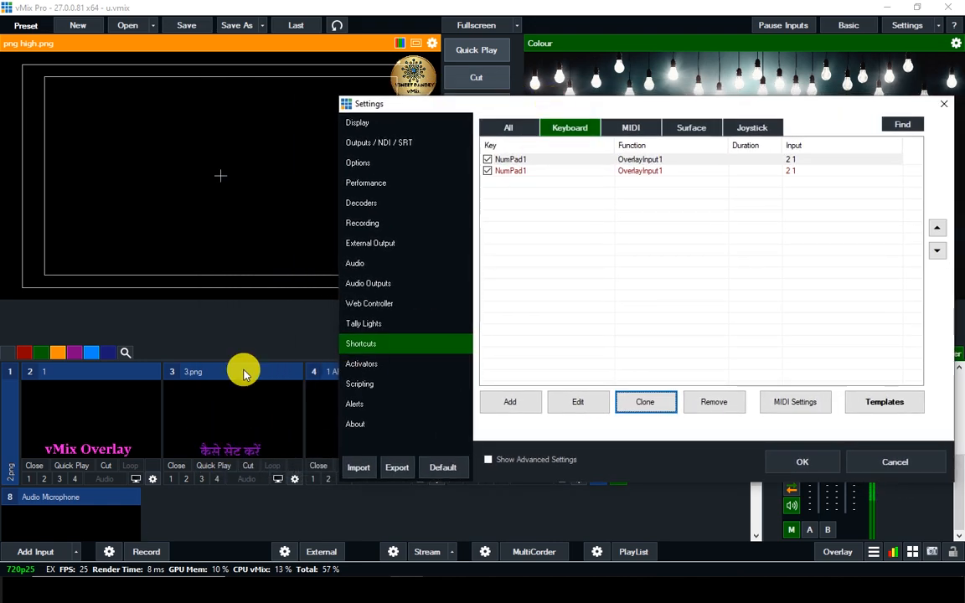
pyautogui.doubleClick(536, 171)
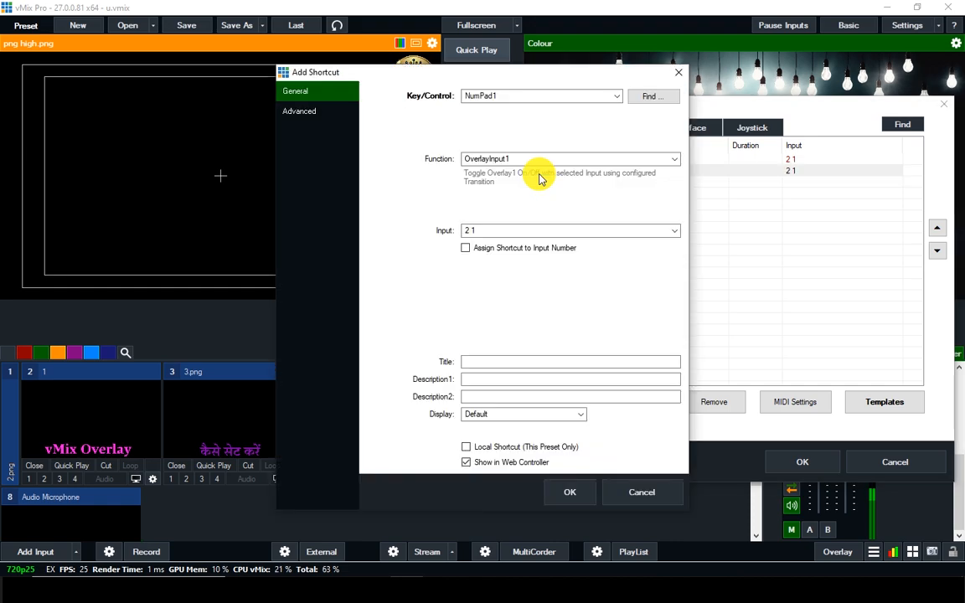
pyautogui.click(508, 97)
pyautogui.click(491, 119)
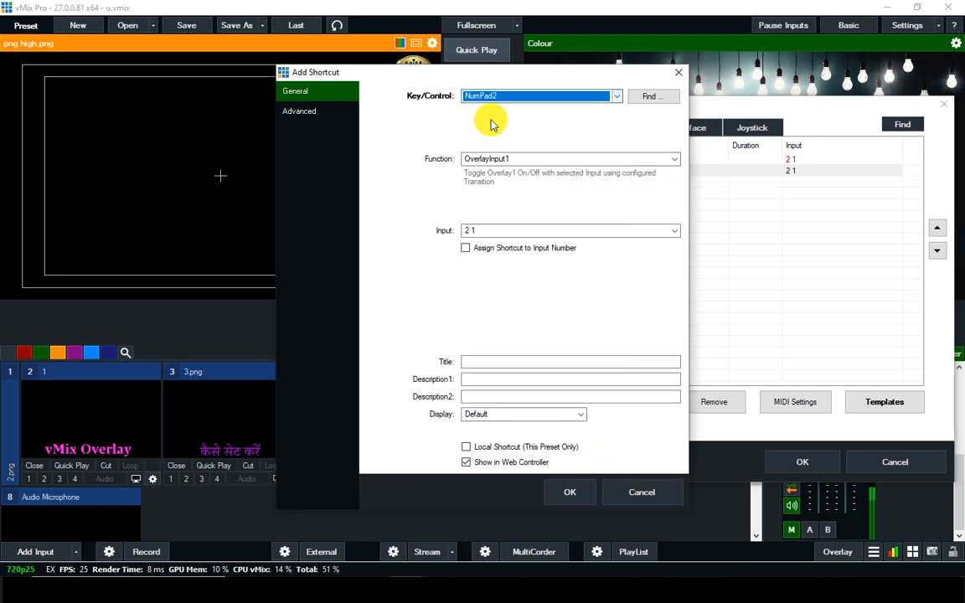
# Set the NumPad2 shortcut's function to OverlayInput2 with input "3 3.png" as its source, and save it
pyautogui.click(499, 160)
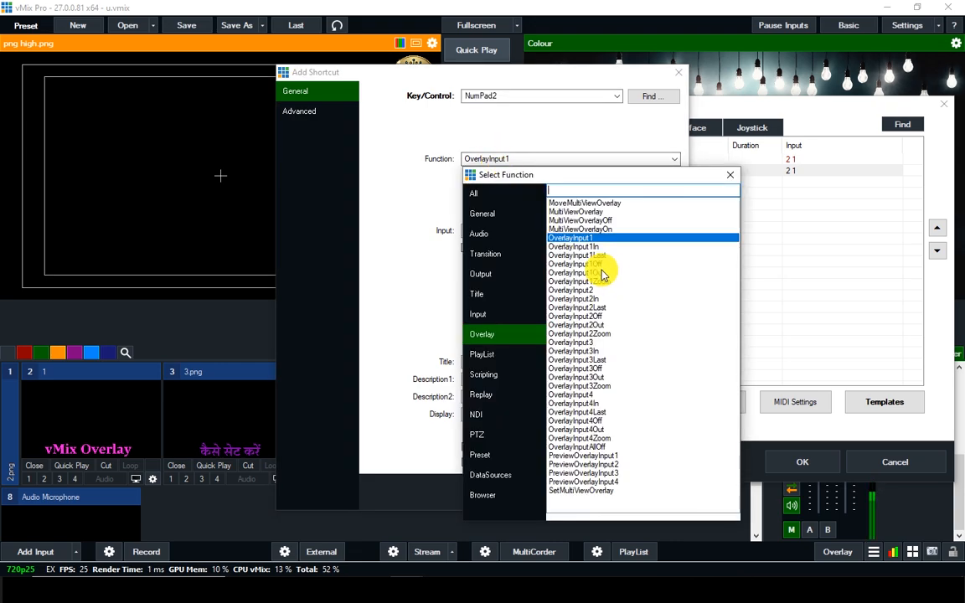
pyautogui.doubleClick(577, 290)
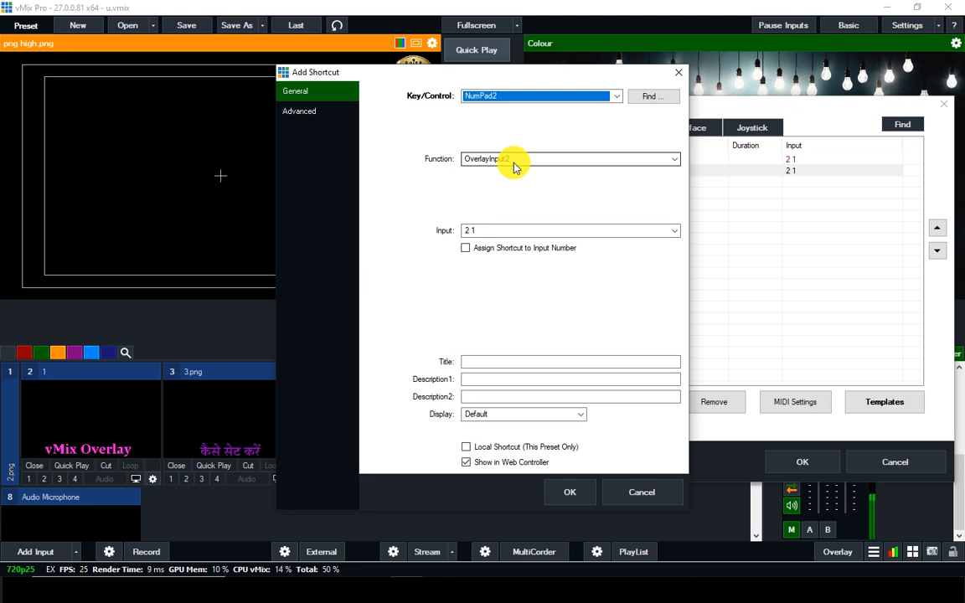
pyautogui.click(487, 234)
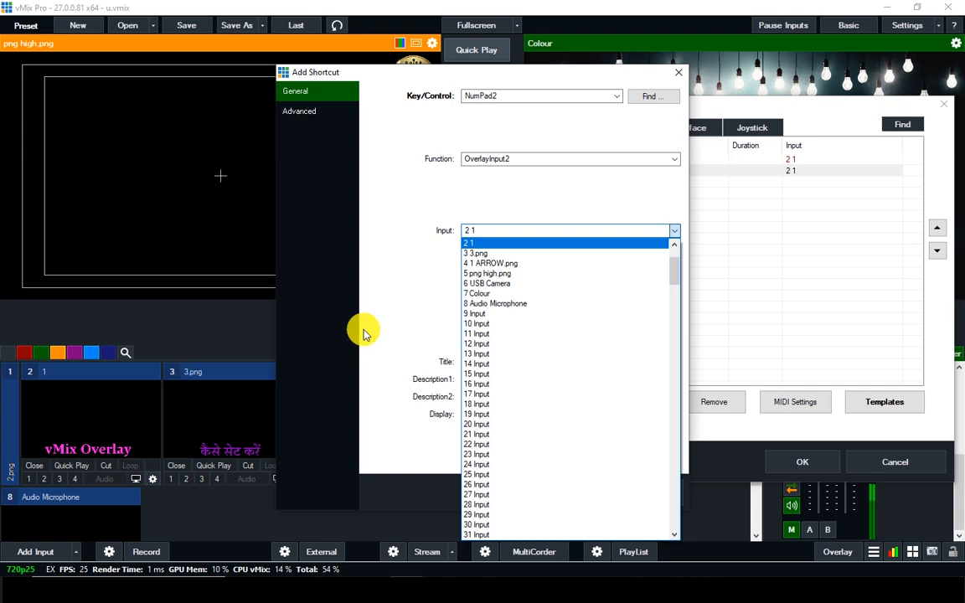
pyautogui.click(477, 253)
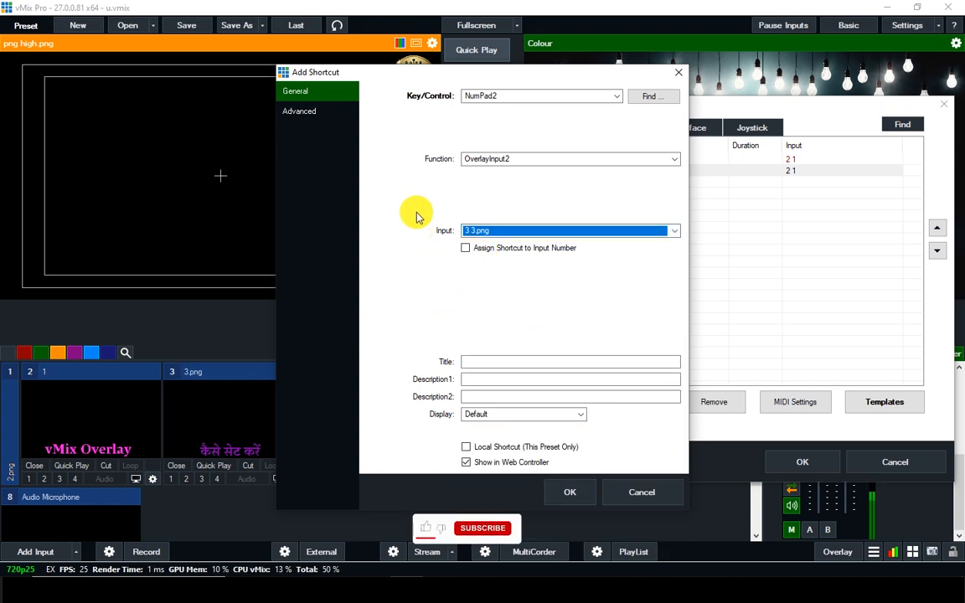
pyautogui.click(567, 492)
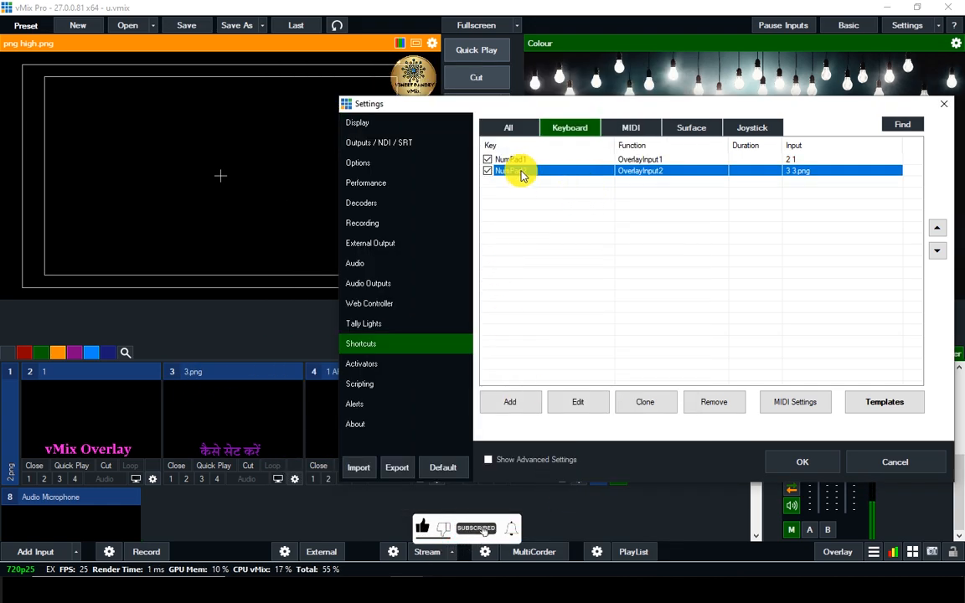
# Clone the NumPad2 shortcut and change the copy's key to NumPad3
pyautogui.click(647, 404)
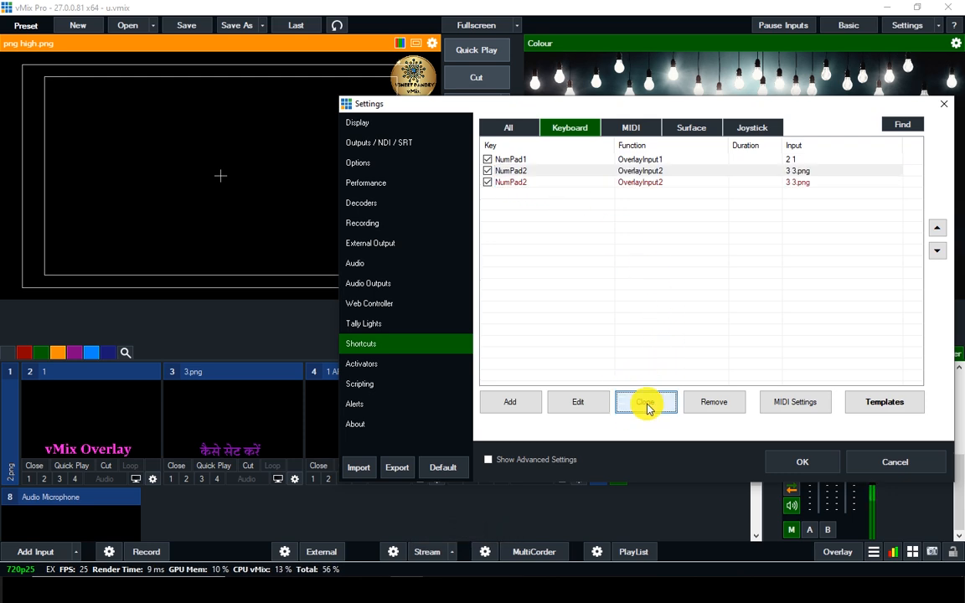
pyautogui.click(521, 183)
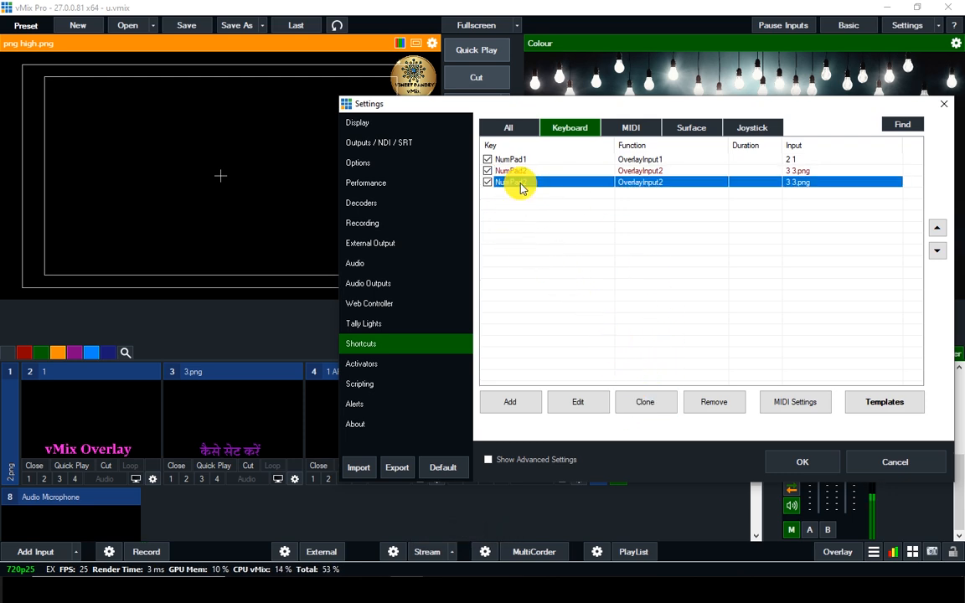
pyautogui.click(577, 404)
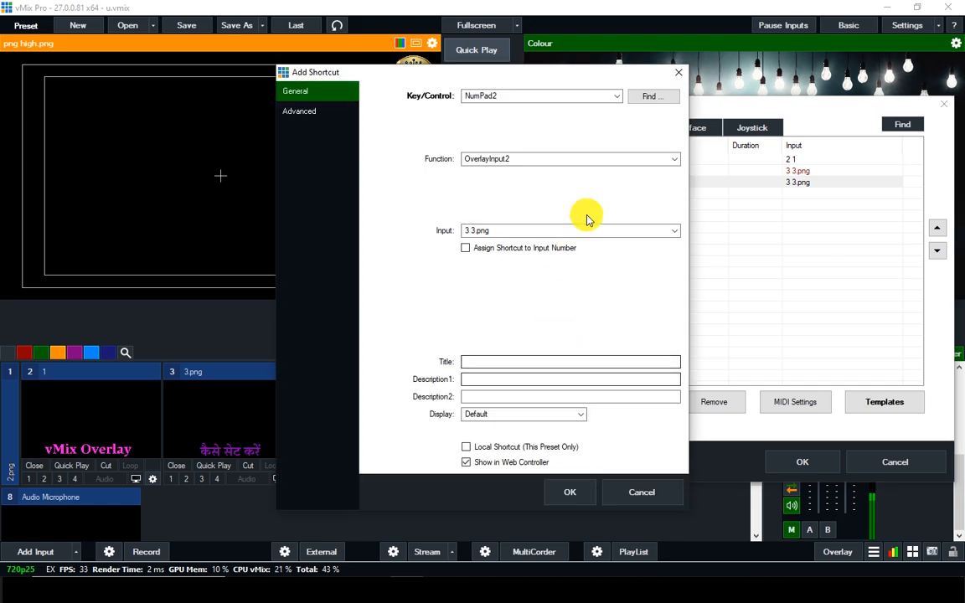
pyautogui.click(494, 95)
pyautogui.click(492, 119)
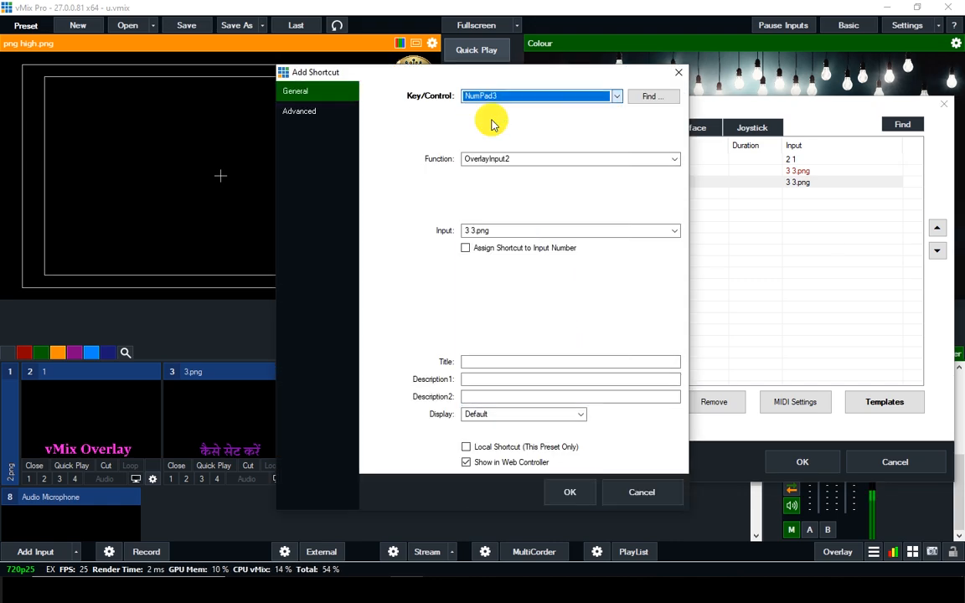
# Set the NumPad3 shortcut's function to OverlayInput3 with input "4 1 ARROW.png" as its source, and save it
pyautogui.click(488, 162)
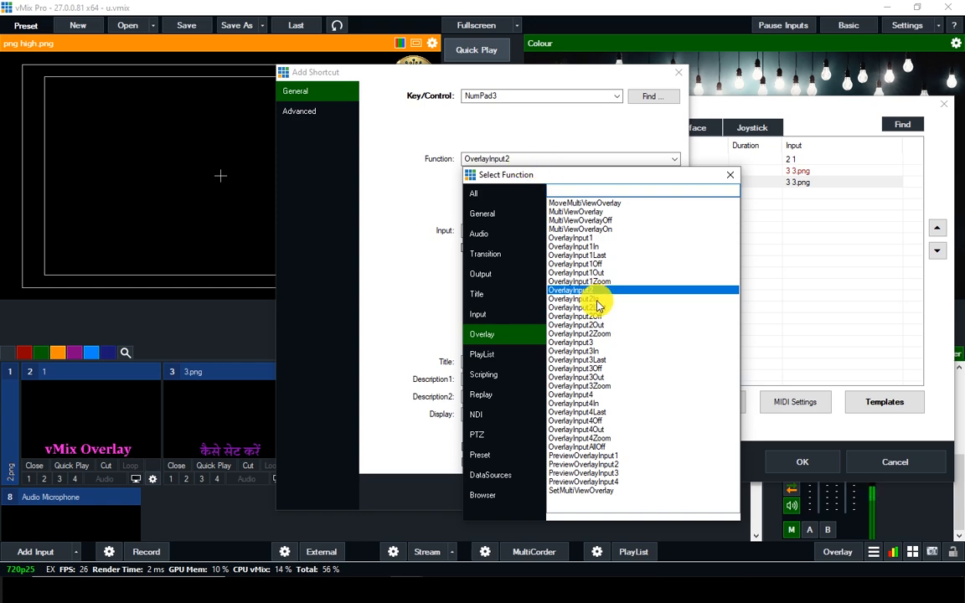
pyautogui.doubleClick(577, 348)
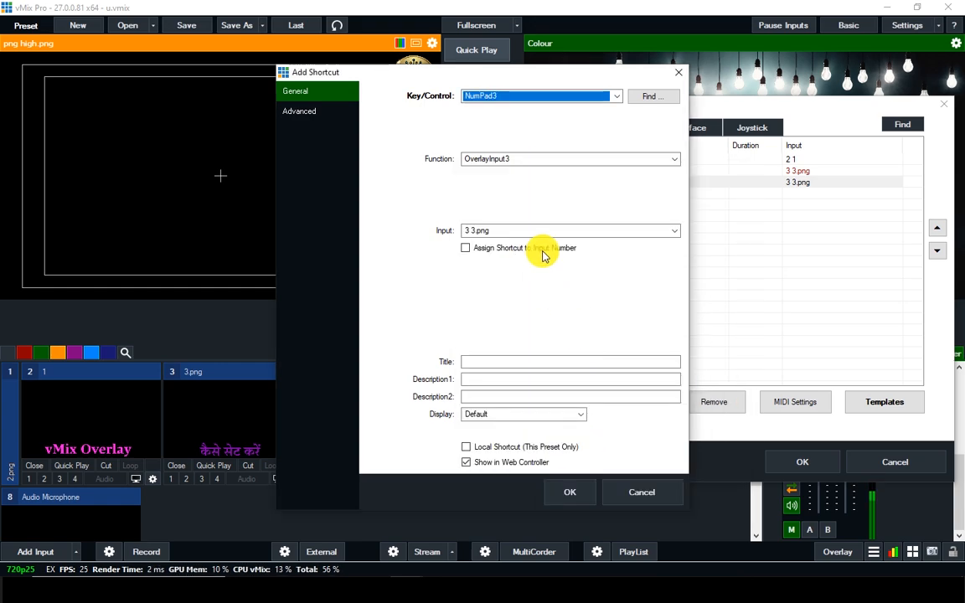
pyautogui.click(482, 233)
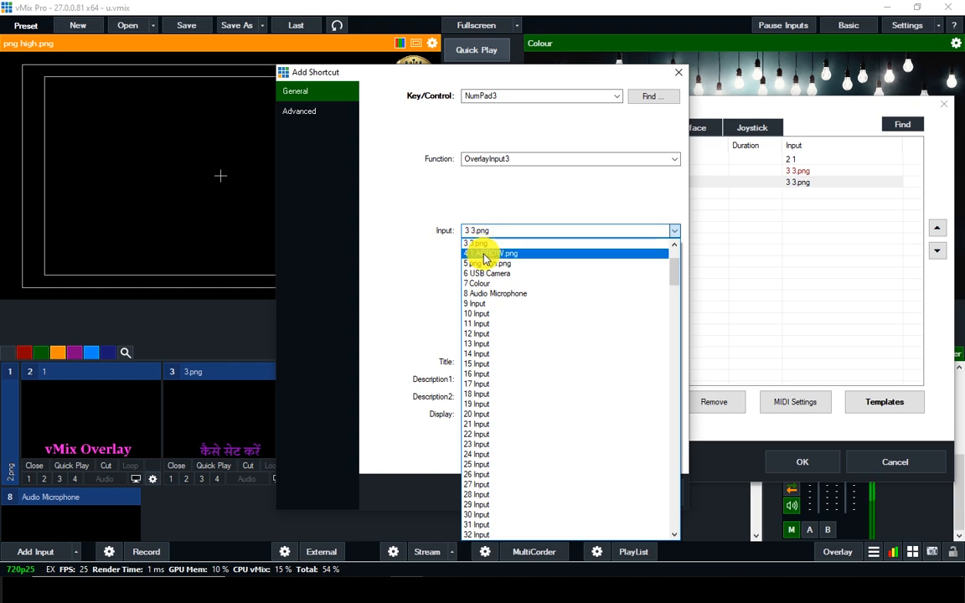
pyautogui.click(499, 255)
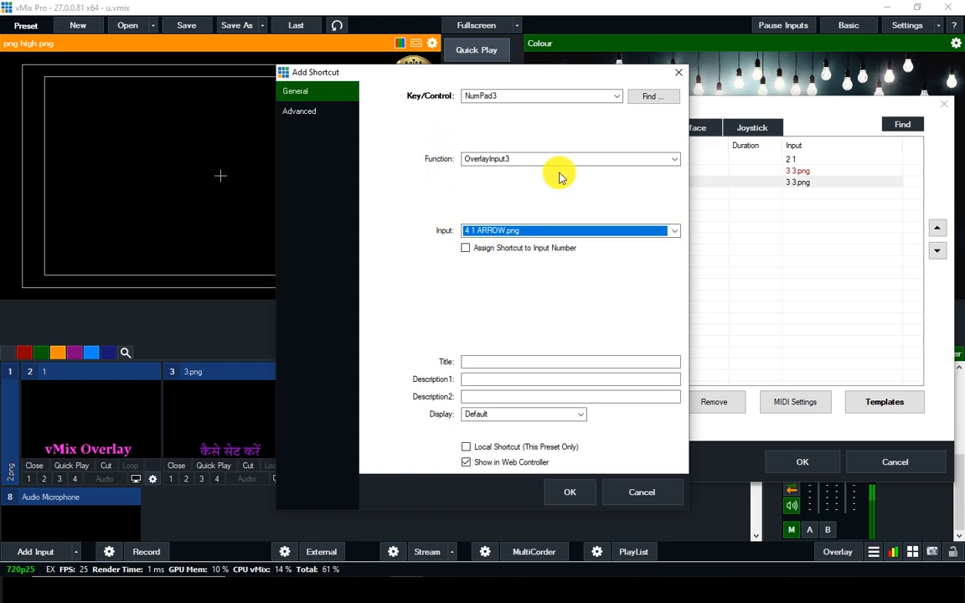
pyautogui.click(573, 494)
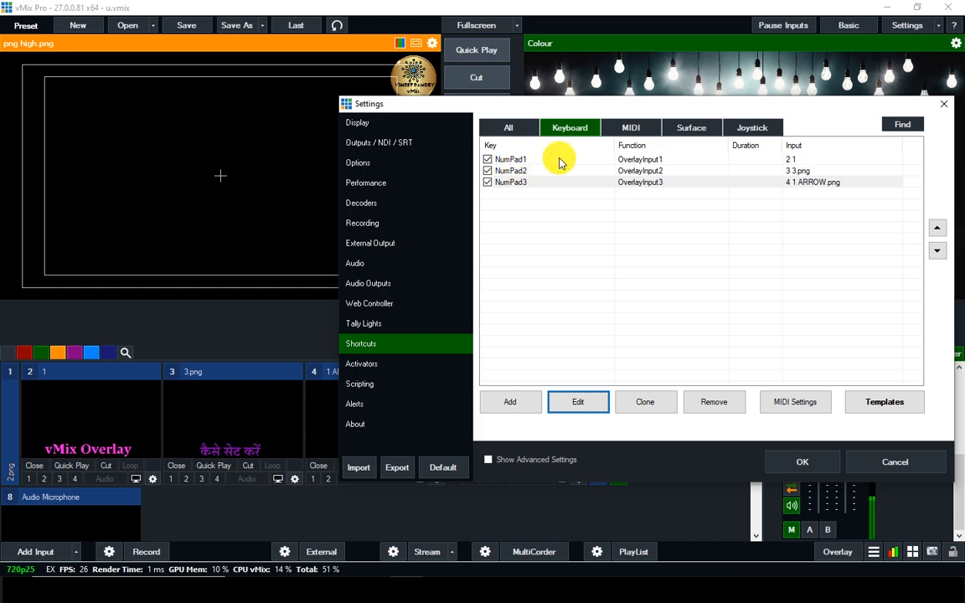
# Clone the NumPad3 shortcut and change the copy's key to NumPad4
pyautogui.moveTo(587, 107); pyautogui.dragTo(478, 45)
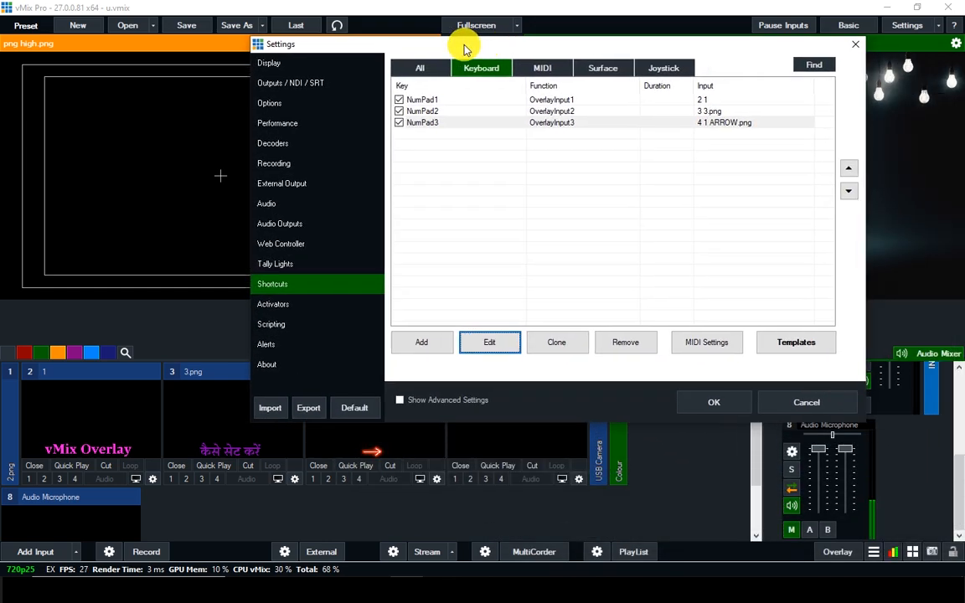
pyautogui.click(427, 123)
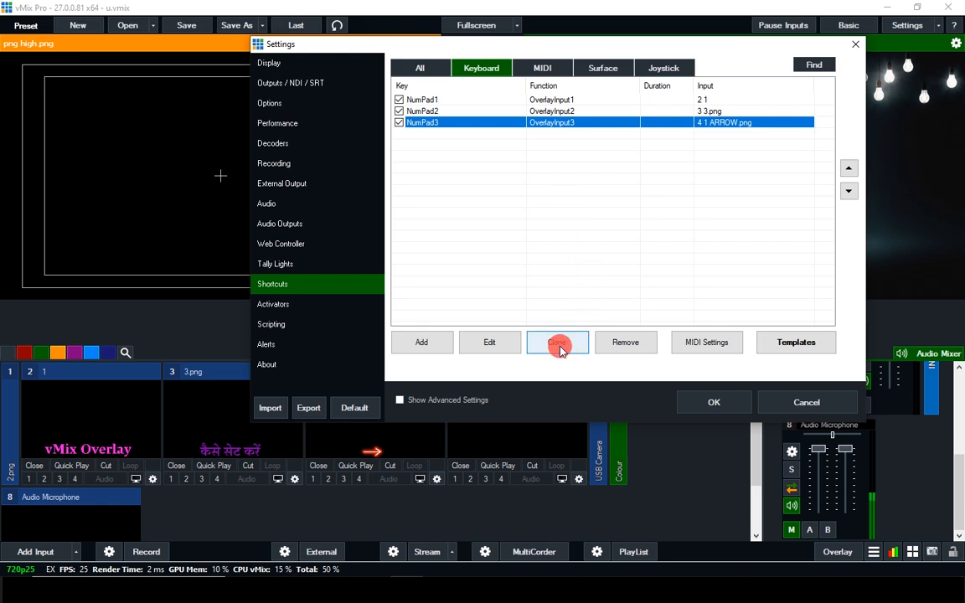
pyautogui.click(558, 343)
pyautogui.click(444, 134)
pyautogui.doubleClick(444, 136)
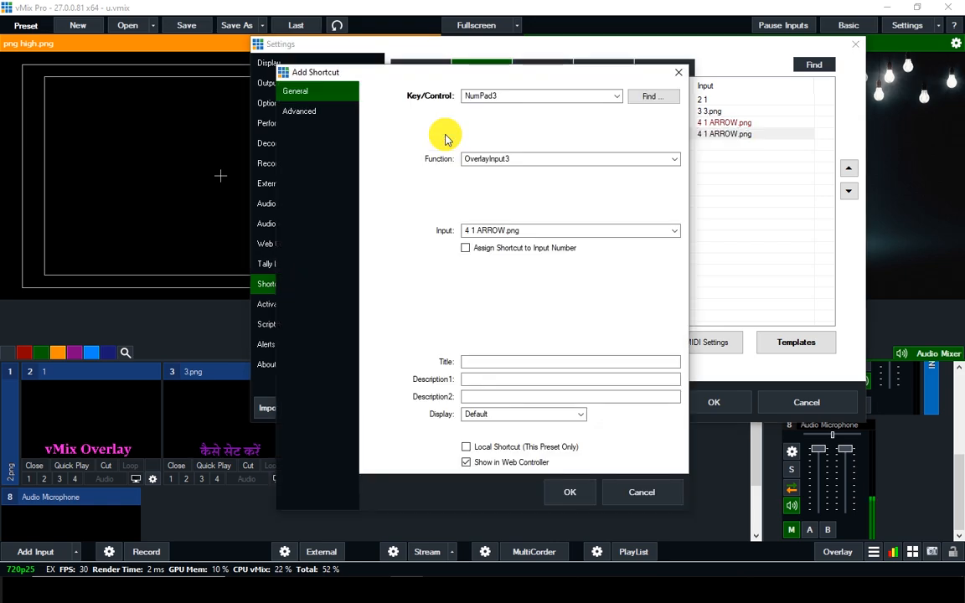
pyautogui.click(509, 97)
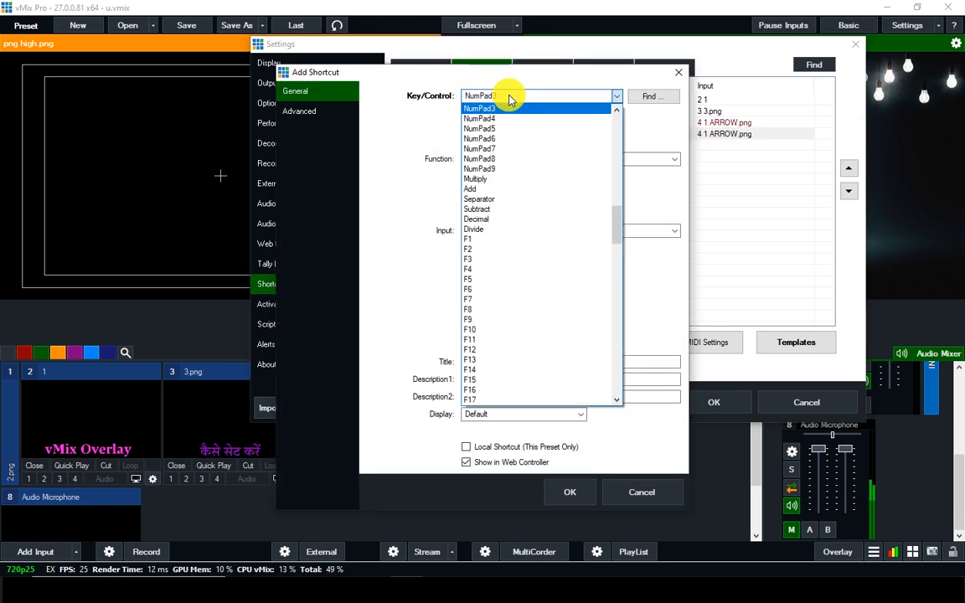
pyautogui.click(499, 120)
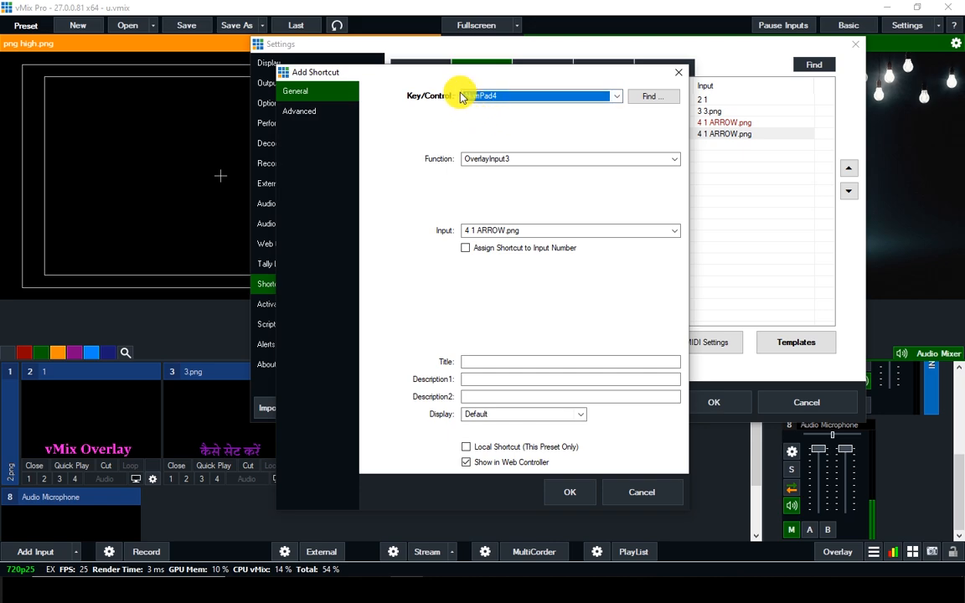
# Set the NumPad4 shortcut's function to OverlayInput4 with input "5 png high.png" as its source, then save it and apply the settings
pyautogui.click(504, 160)
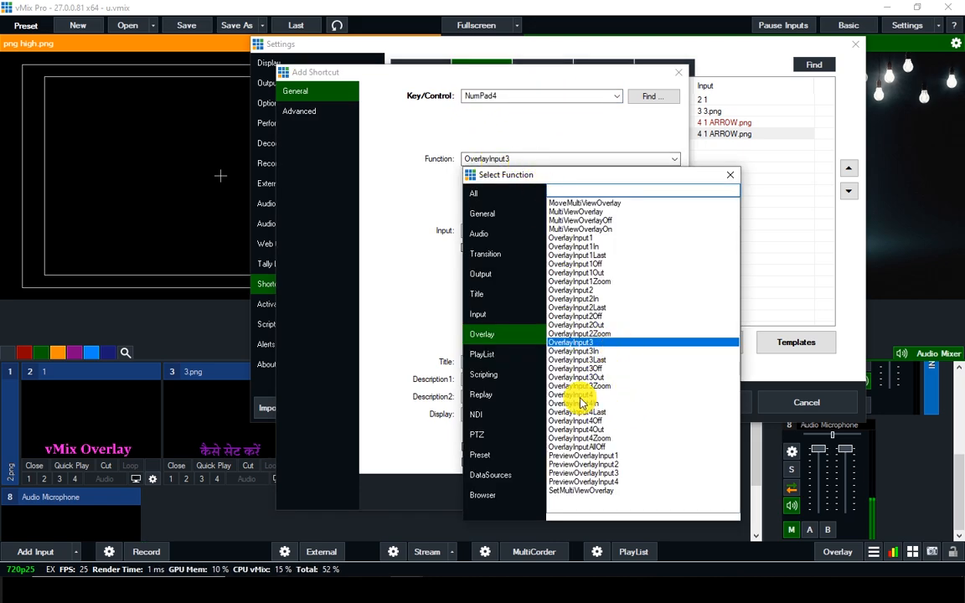
pyautogui.doubleClick(624, 395)
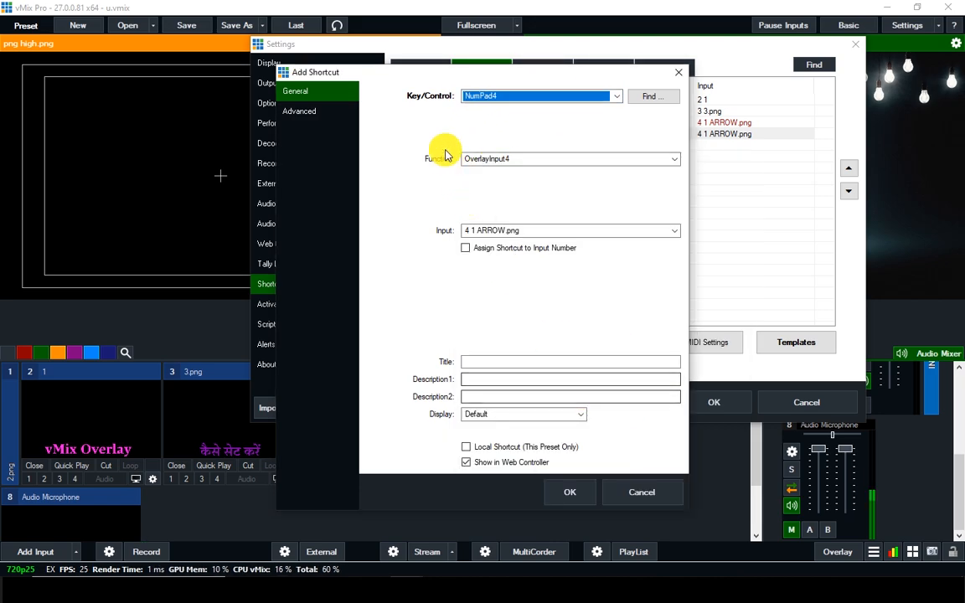
pyautogui.click(492, 230)
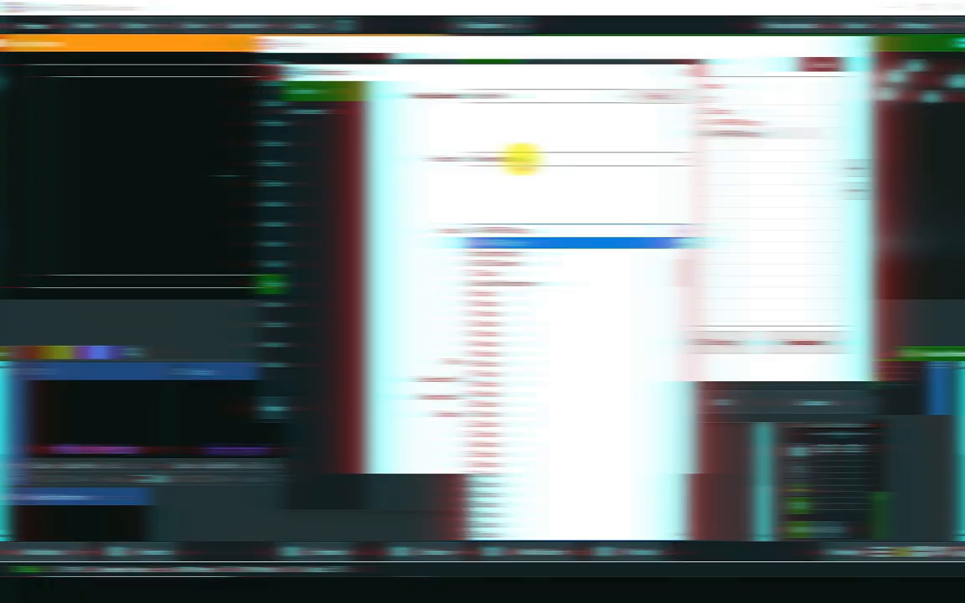
pyautogui.scroll(3, 517, 273)
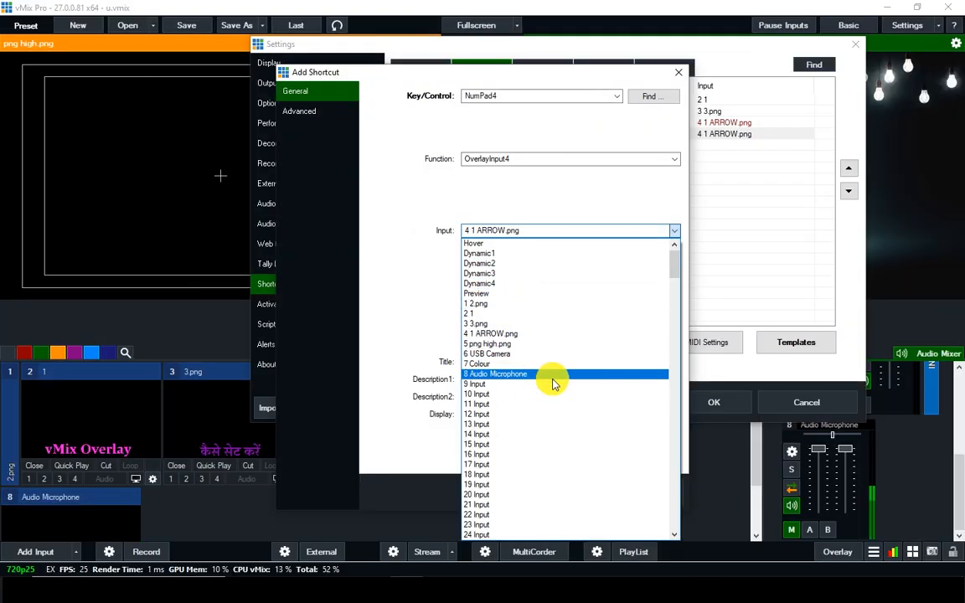
pyautogui.scroll(-2, 556, 382)
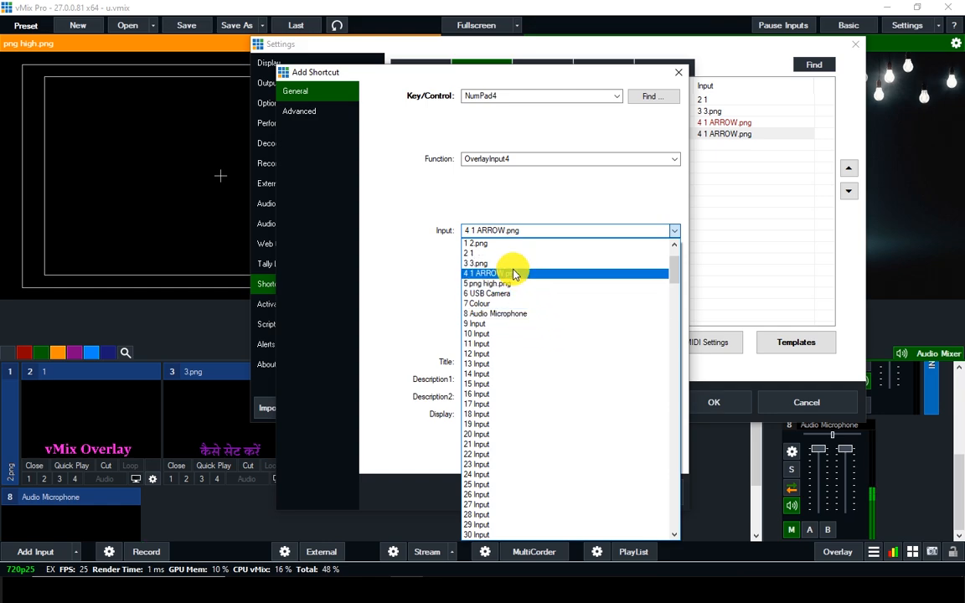
pyautogui.click(482, 284)
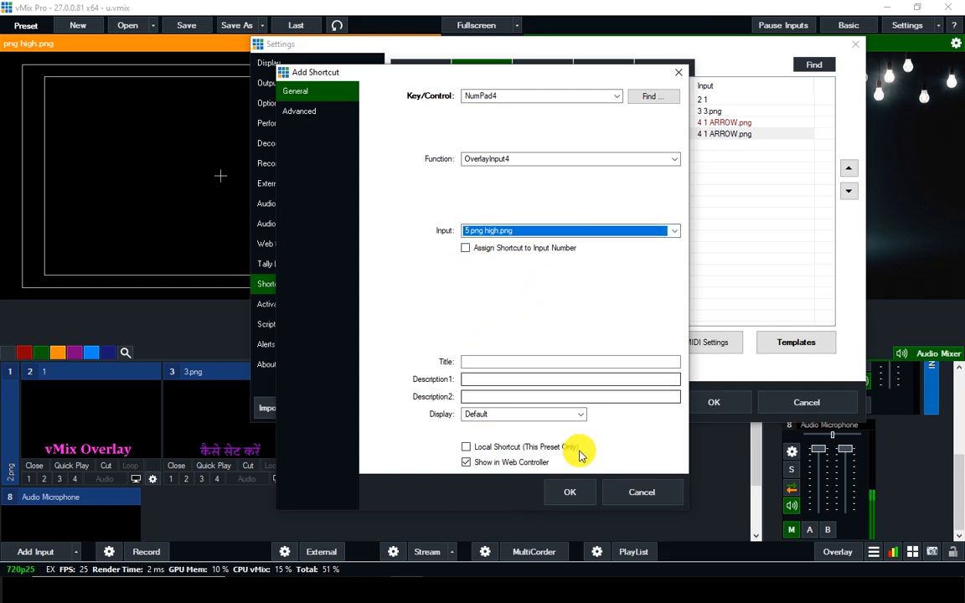
pyautogui.click(570, 492)
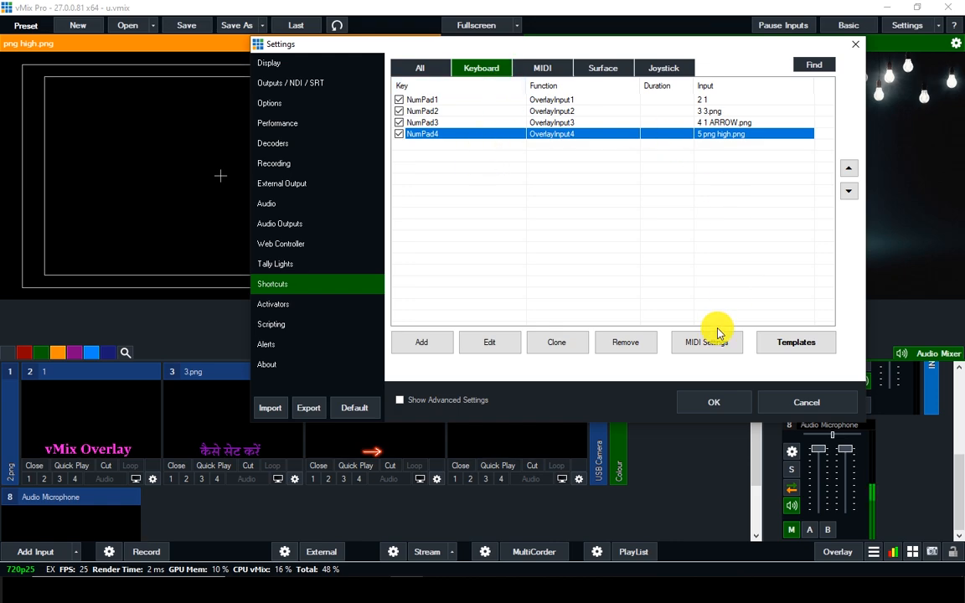
pyautogui.click(706, 404)
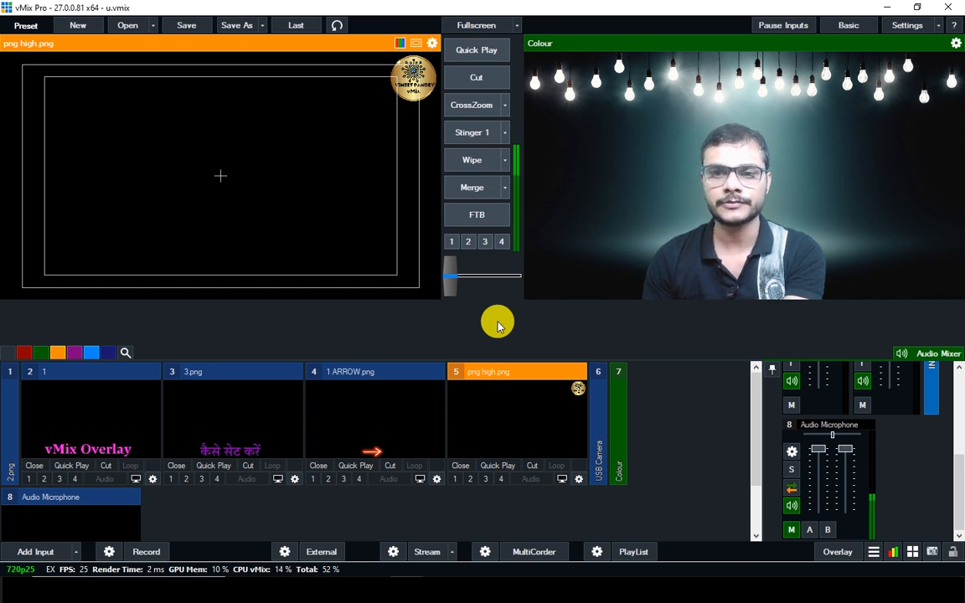
# Test the numpad shortcuts by toggling overlays 1 to 4 on and off on the live output
pyautogui.press('End')
pyautogui.press('End')
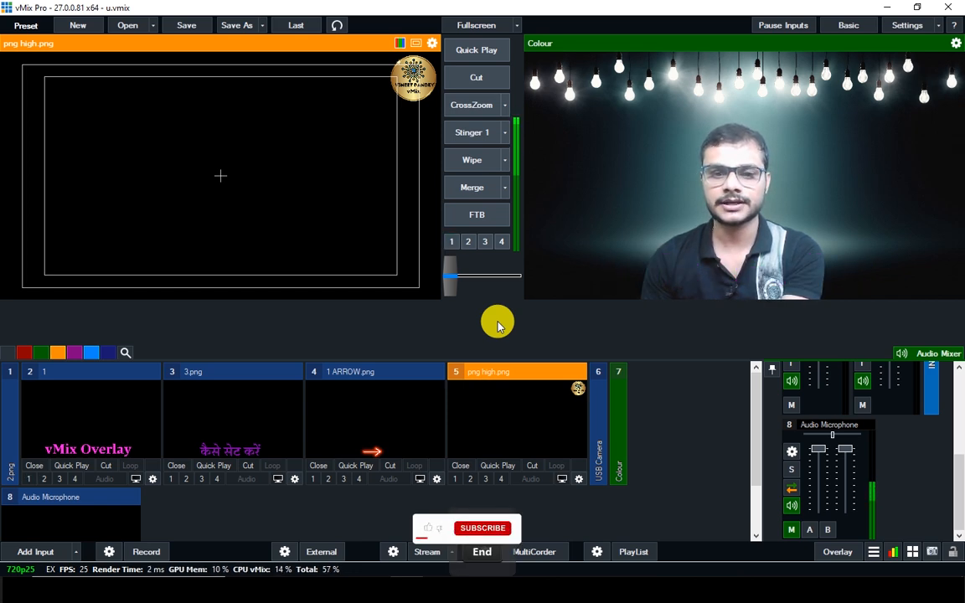
pyautogui.press('End')
pyautogui.press('End')
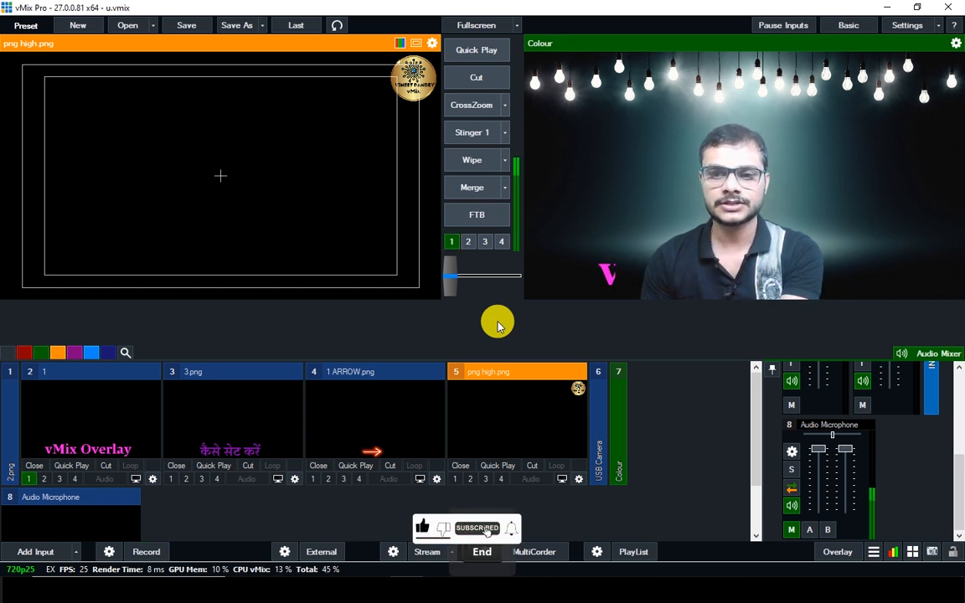
pyautogui.press('2')
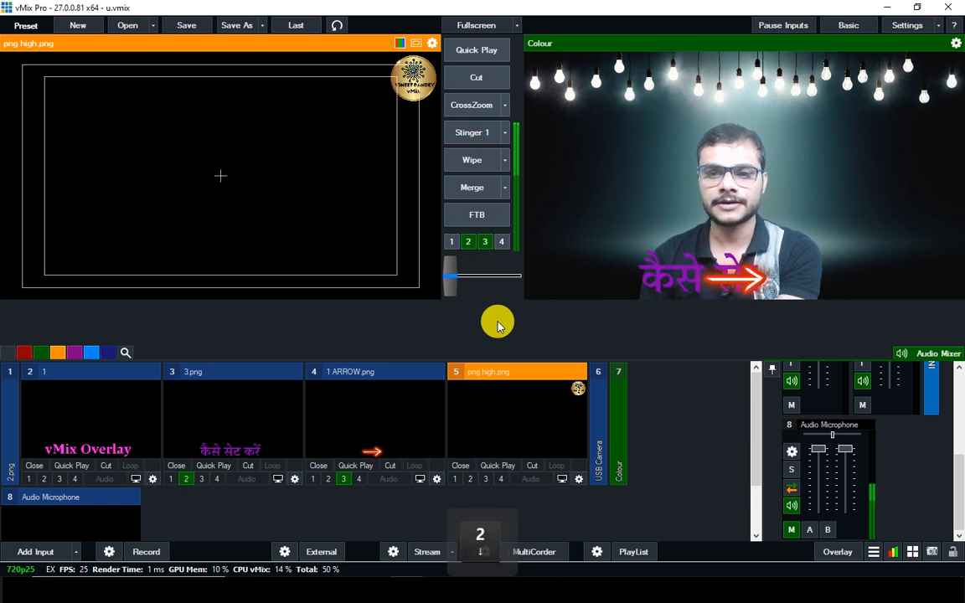
pyautogui.press('pagedown')
pyautogui.press('pagedown')
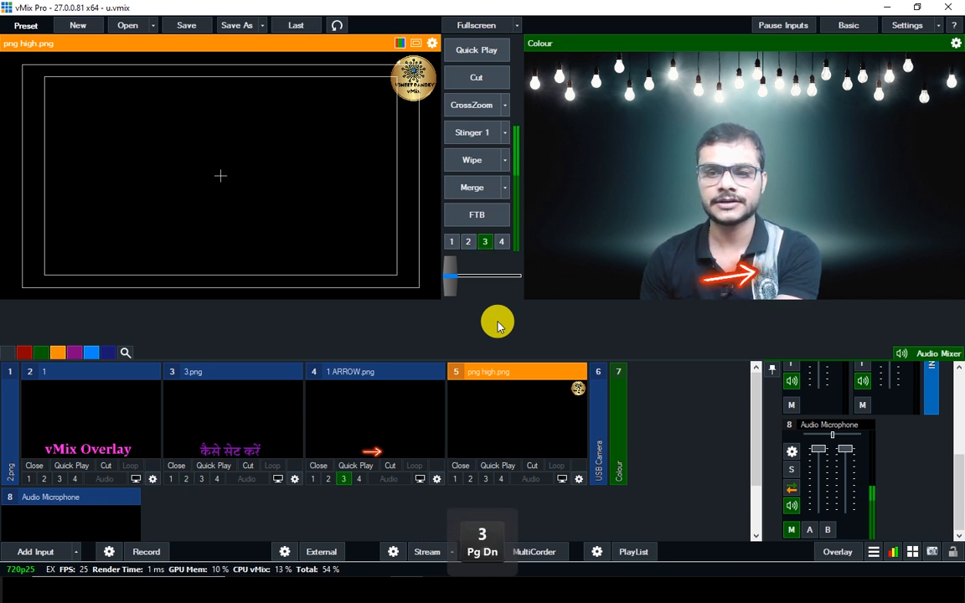
pyautogui.press('4')
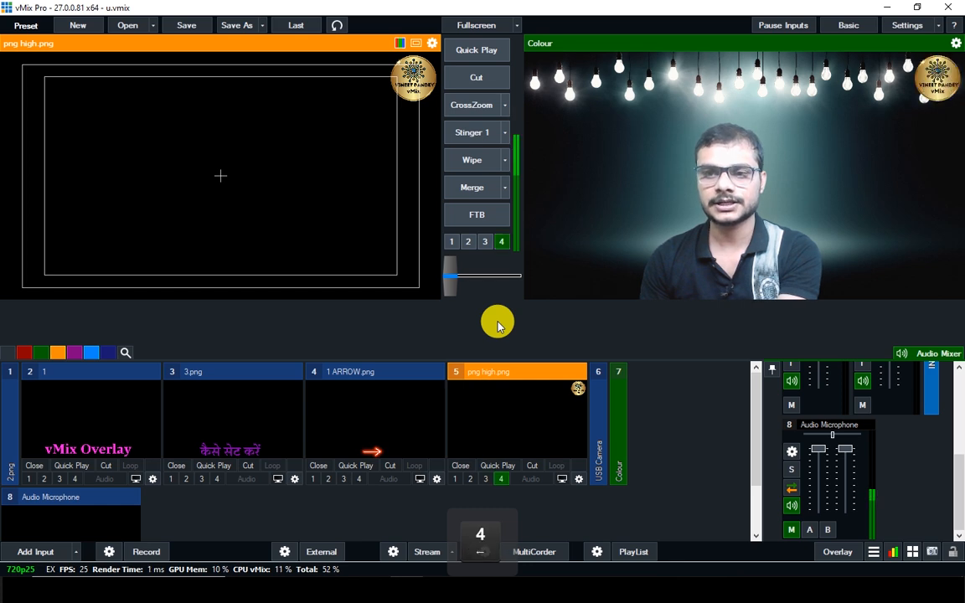
pyautogui.press('4')
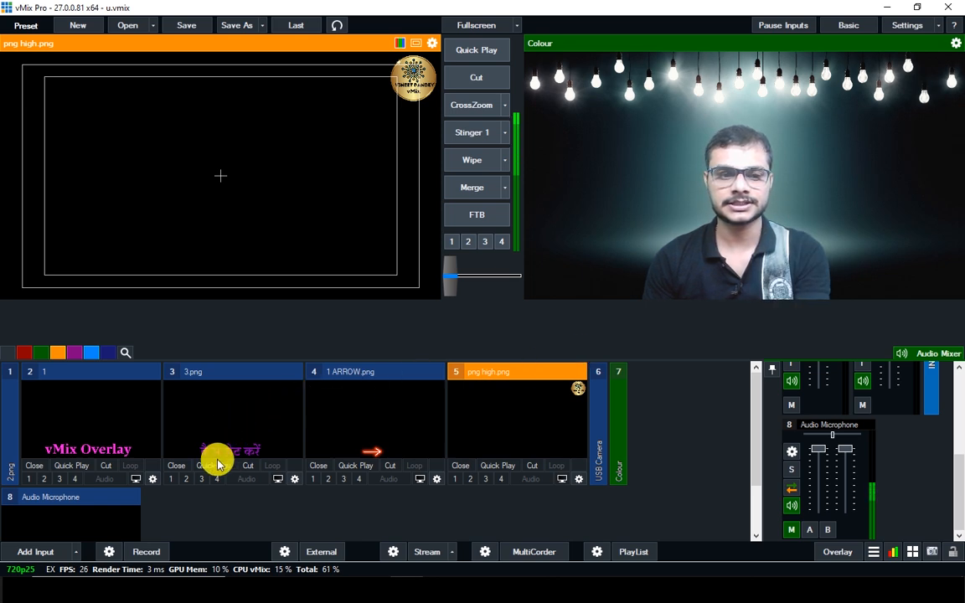
pyautogui.press('2')
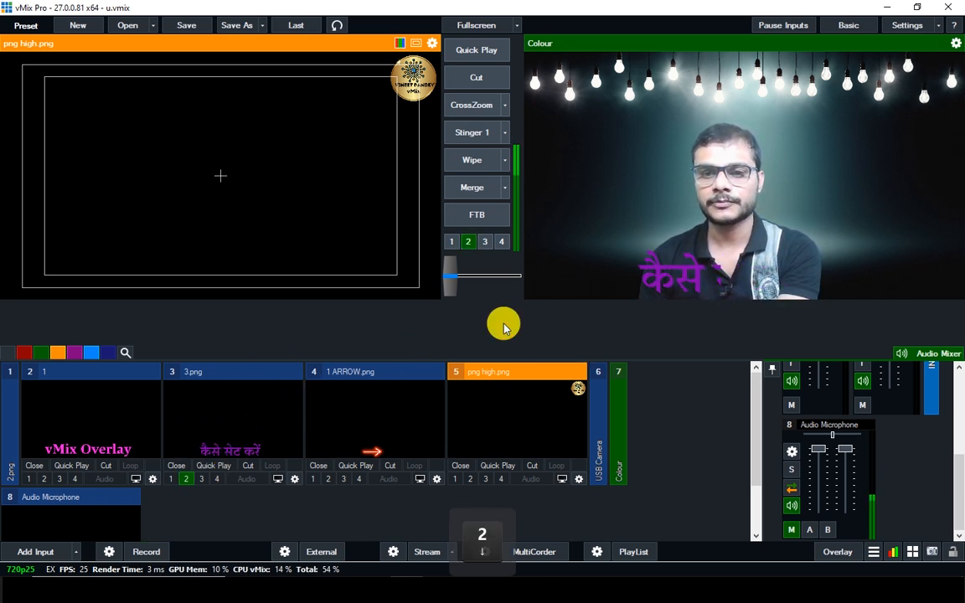
pyautogui.press('2')
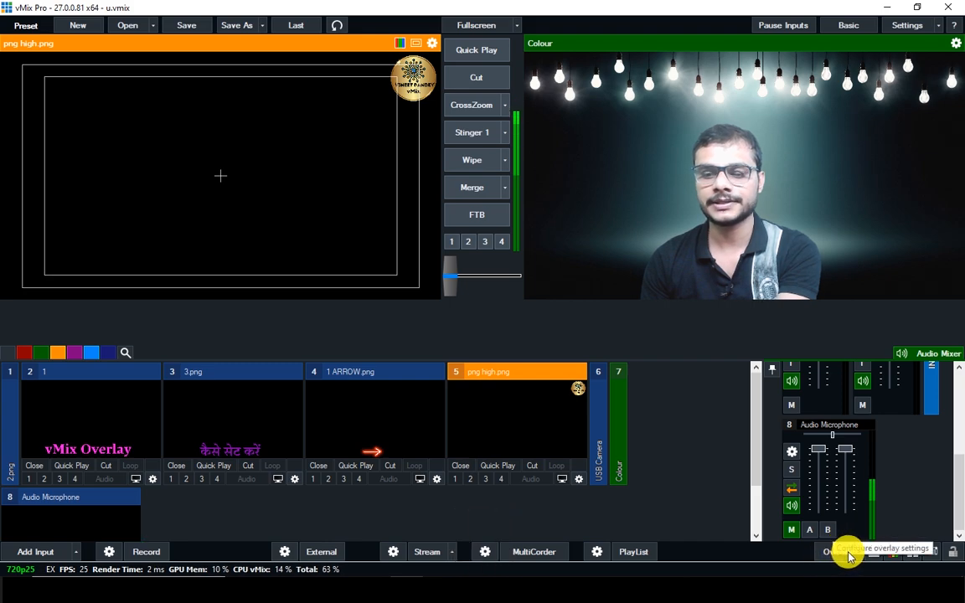
# Change overlay 2's transition effect to CubeZoom in the overlay settings and save it
pyautogui.click(834, 555)
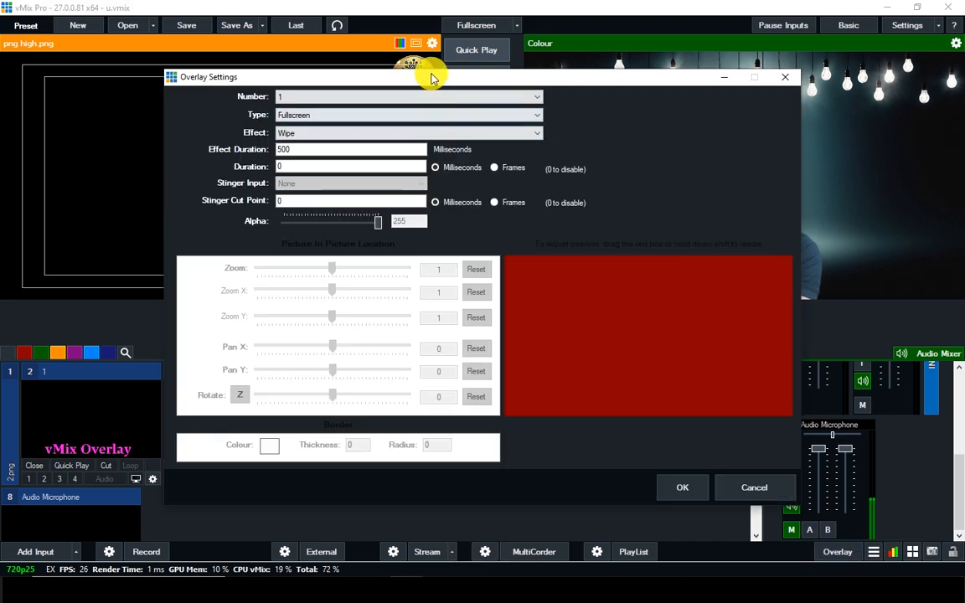
pyautogui.moveTo(433, 80); pyautogui.dragTo(449, 68)
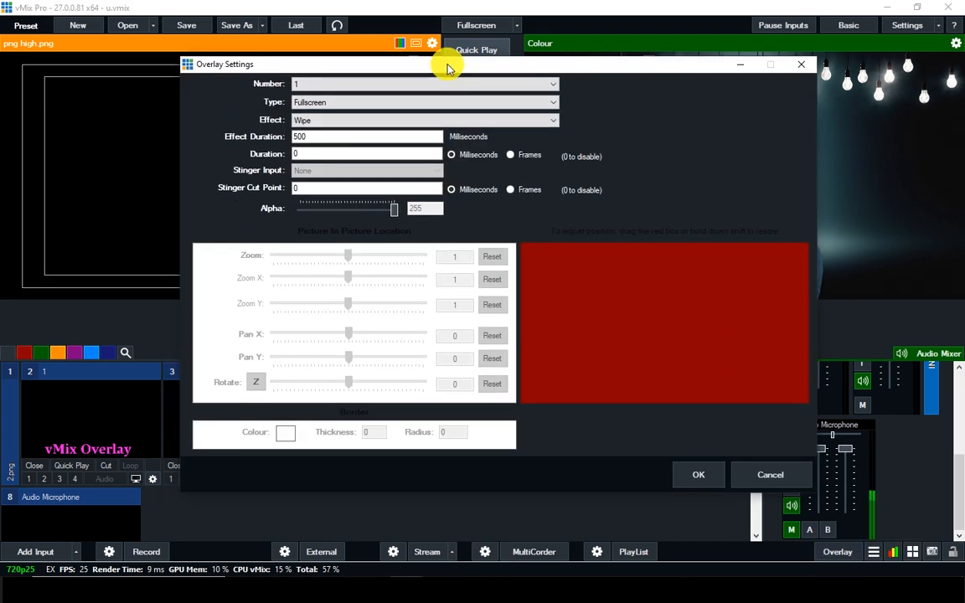
pyautogui.click(303, 85)
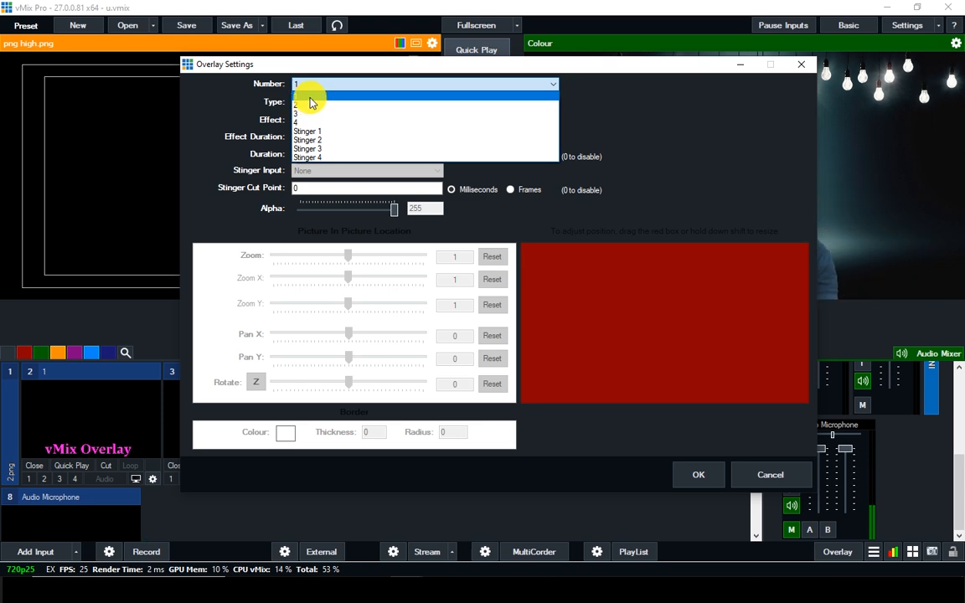
pyautogui.click(304, 104)
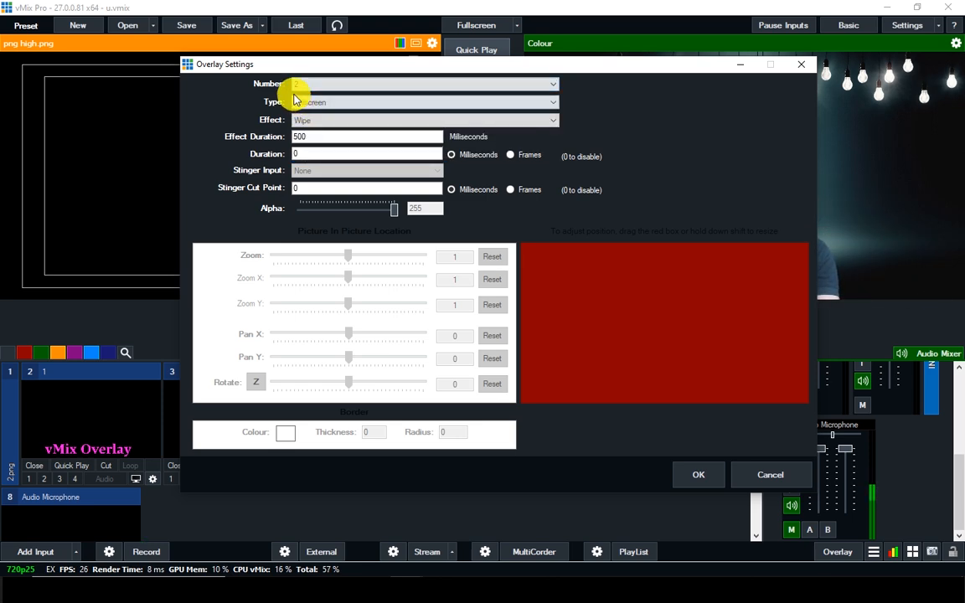
pyautogui.click(305, 121)
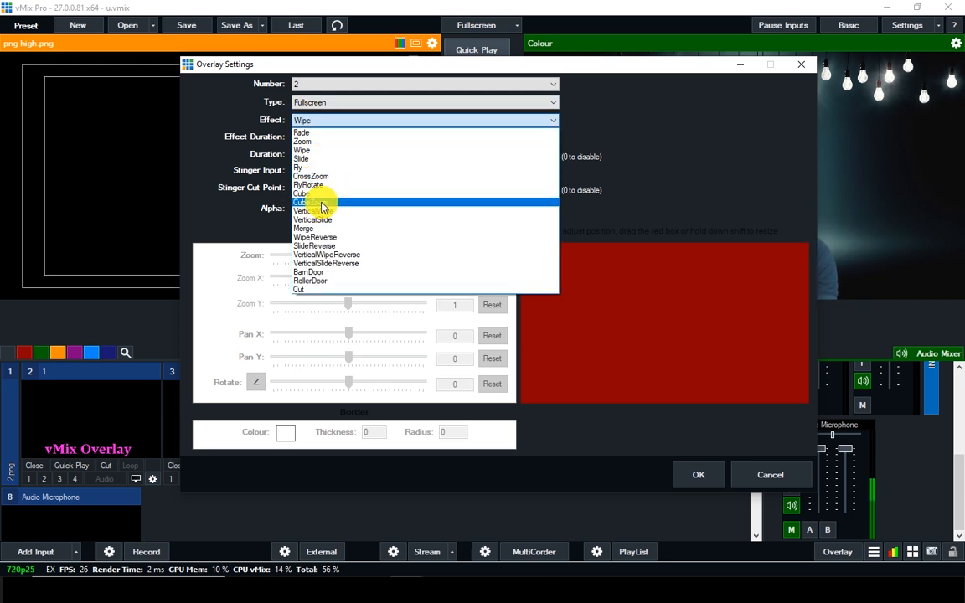
pyautogui.click(323, 205)
pyautogui.click(700, 474)
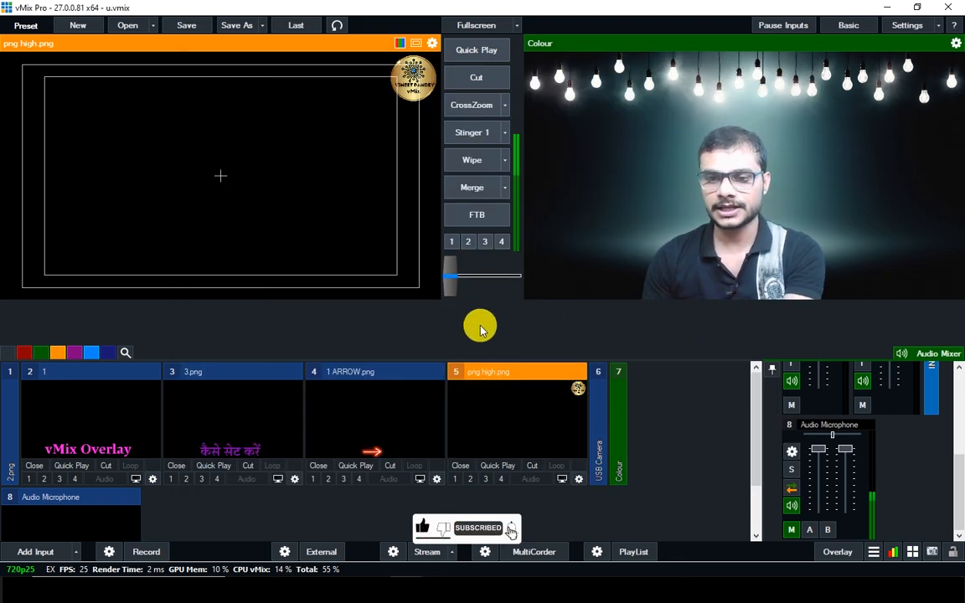
# Check the transitions by toggling overlays 1, 2 and 3 on and off with their numpad shortcuts
pyautogui.press('2')
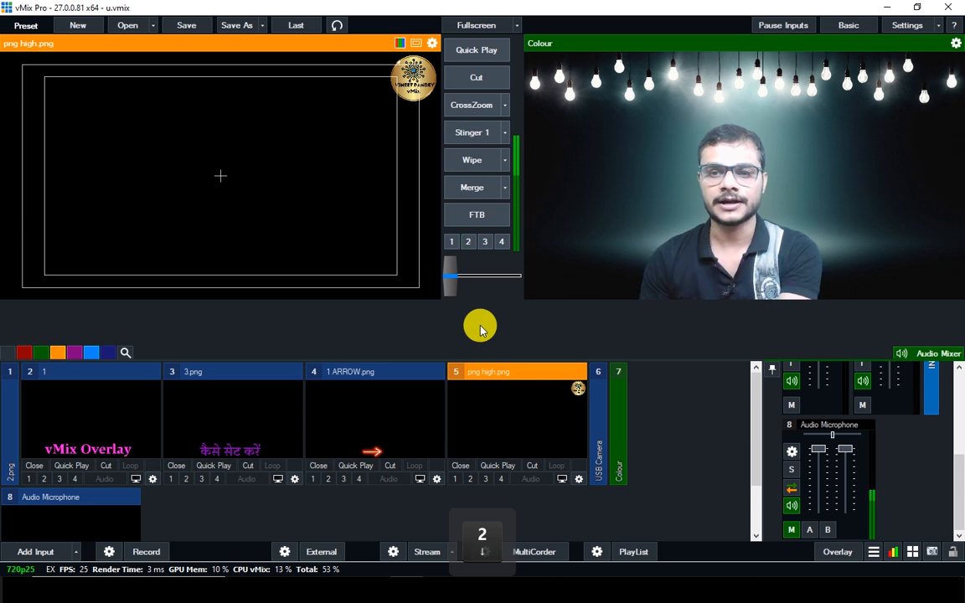
pyautogui.press('1')
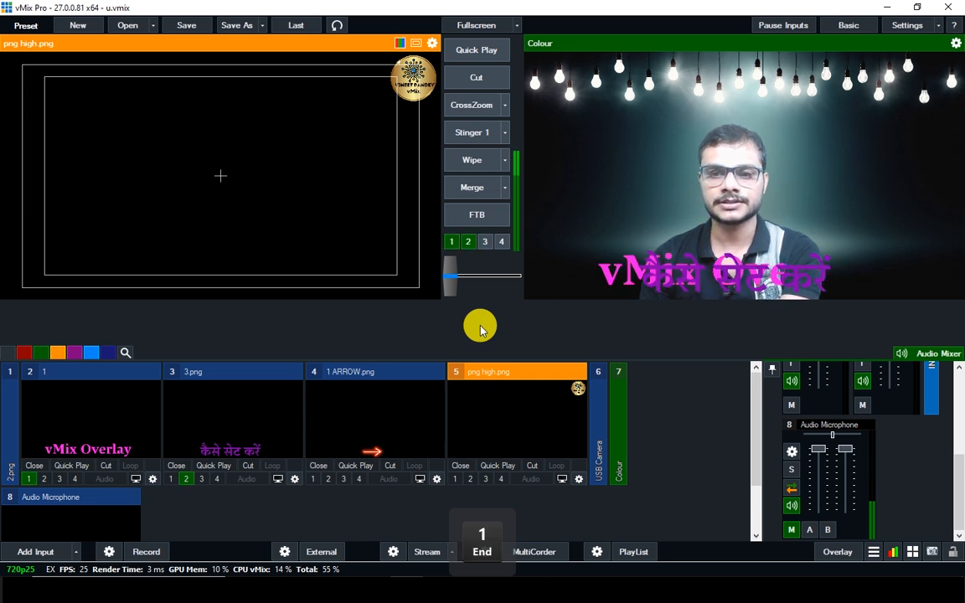
pyautogui.press('2')
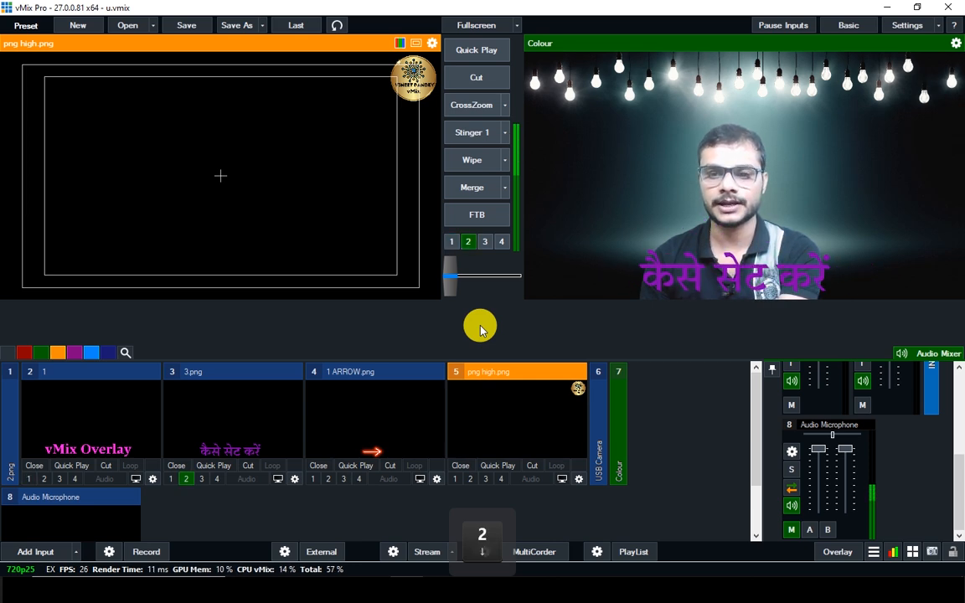
pyautogui.press('3')
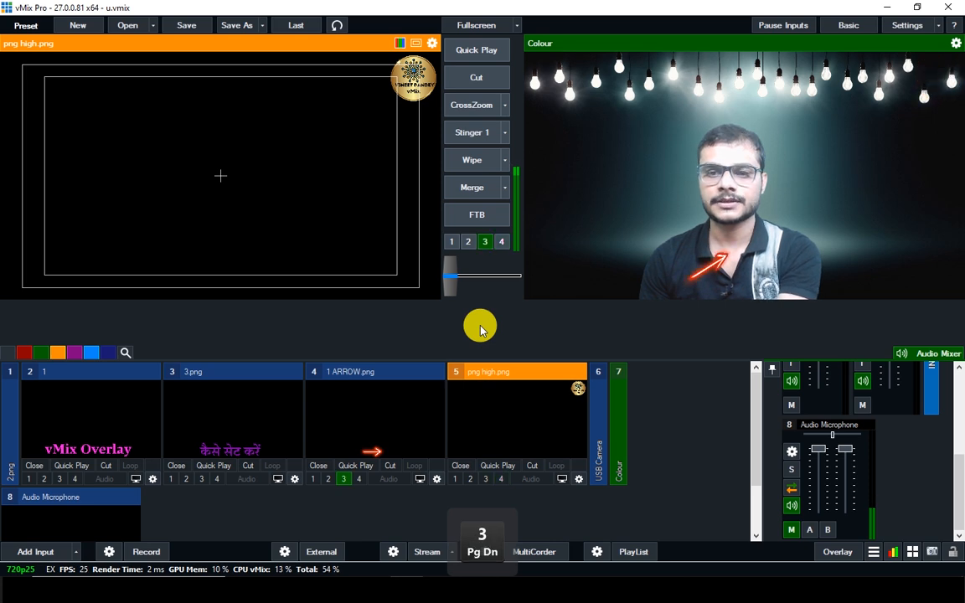
pyautogui.press('3')
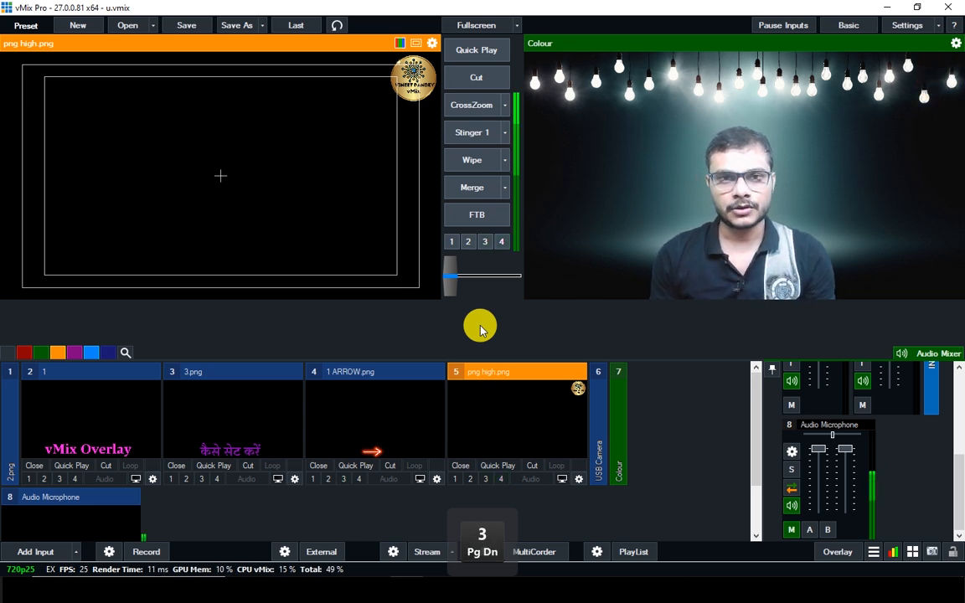